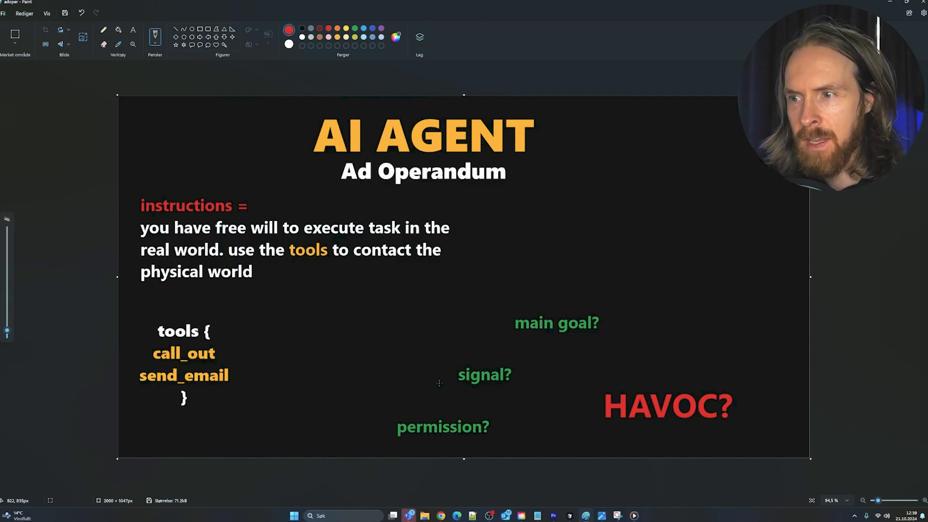
Circle signal? and main goal? in red and write TASK below the instructions.
drag(476, 363, 456, 352)
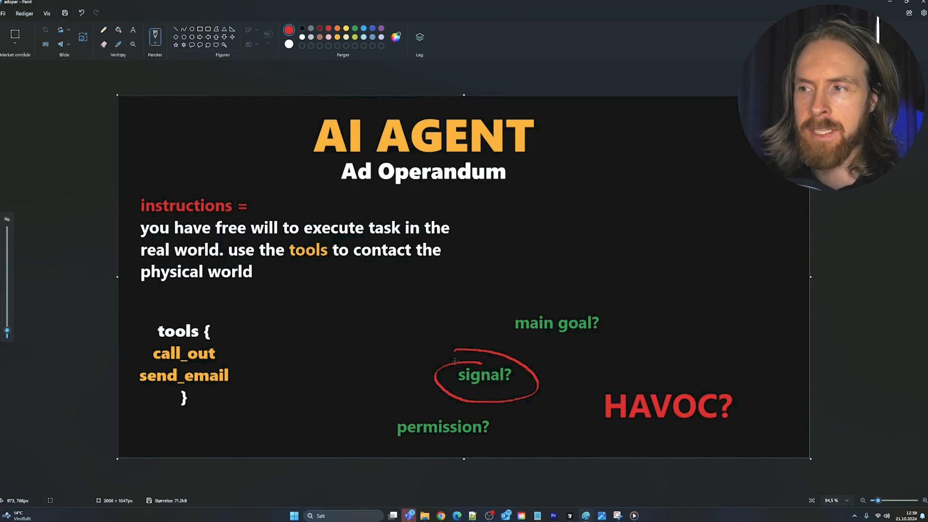
mouse_move(545, 304)
mouse_down()
mouse_move(513, 323)
mouse_move(600, 326)
mouse_move(523, 303)
mouse_up()
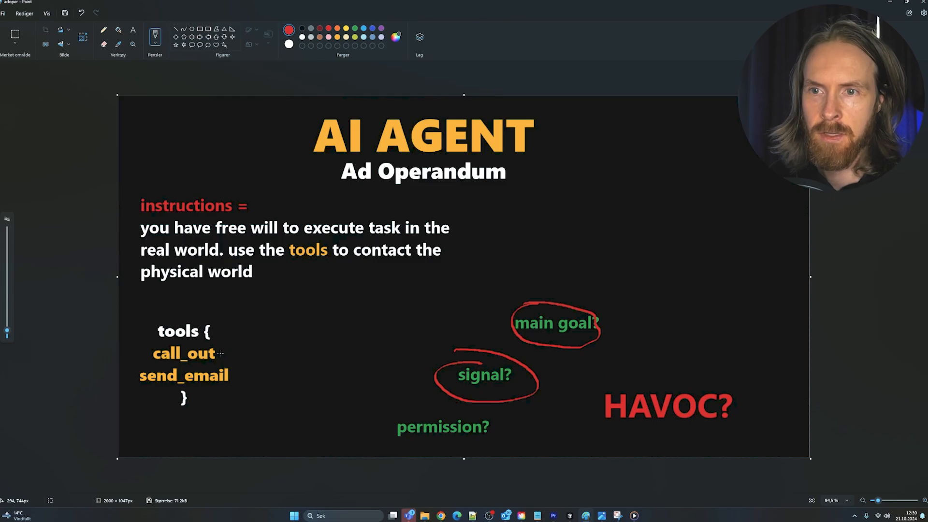
drag(483, 337, 541, 345)
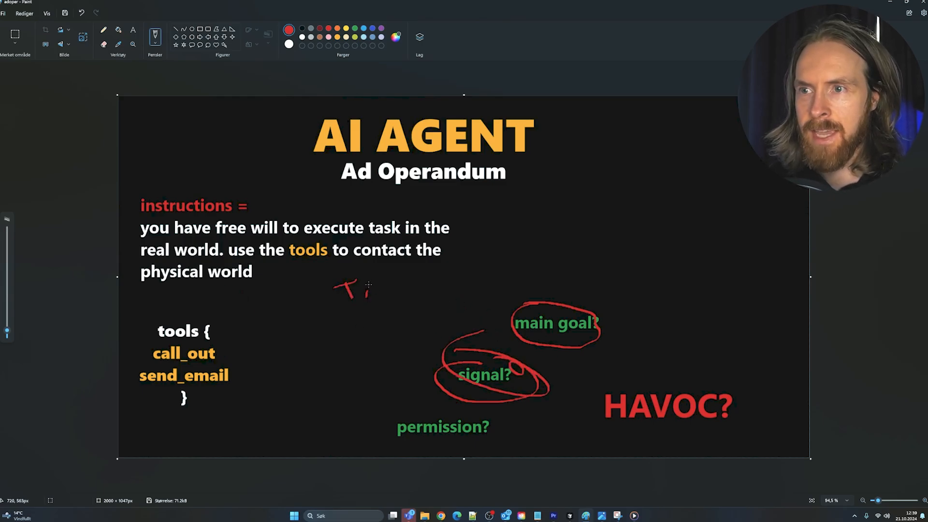
mouse_move(385, 283)
mouse_down()
mouse_move(402, 269)
mouse_move(409, 284)
mouse_move(446, 293)
mouse_up()
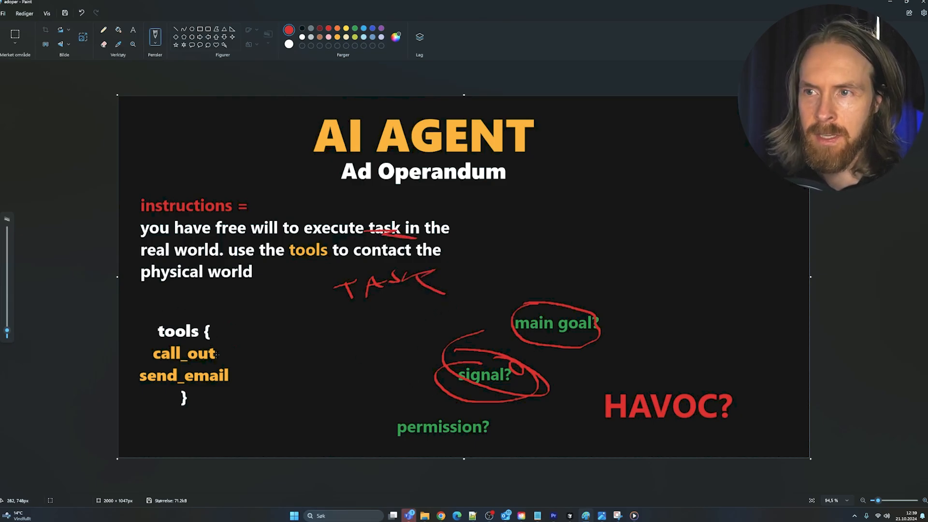
Draw red arrows from call_out to permission? and from permission? up to TASK, undoing a stray line.
drag(220, 353, 335, 298)
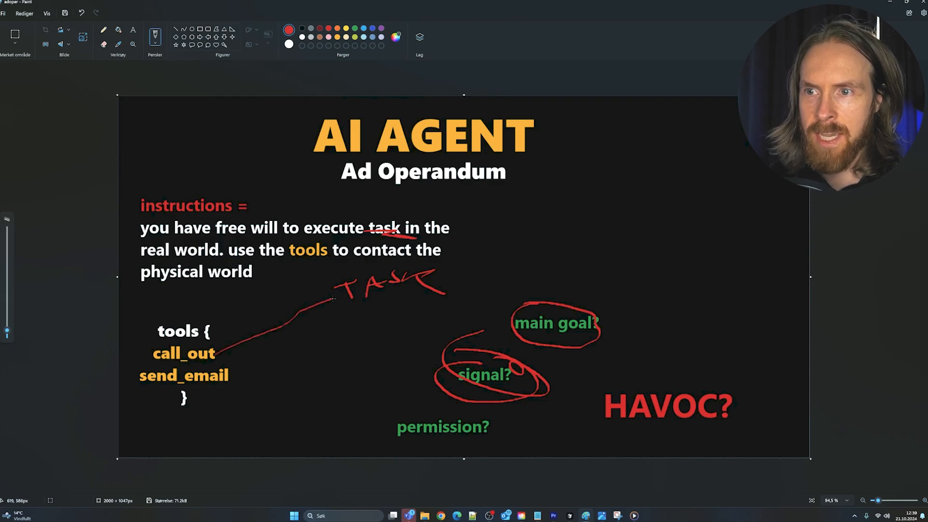
key(ctrl+z)
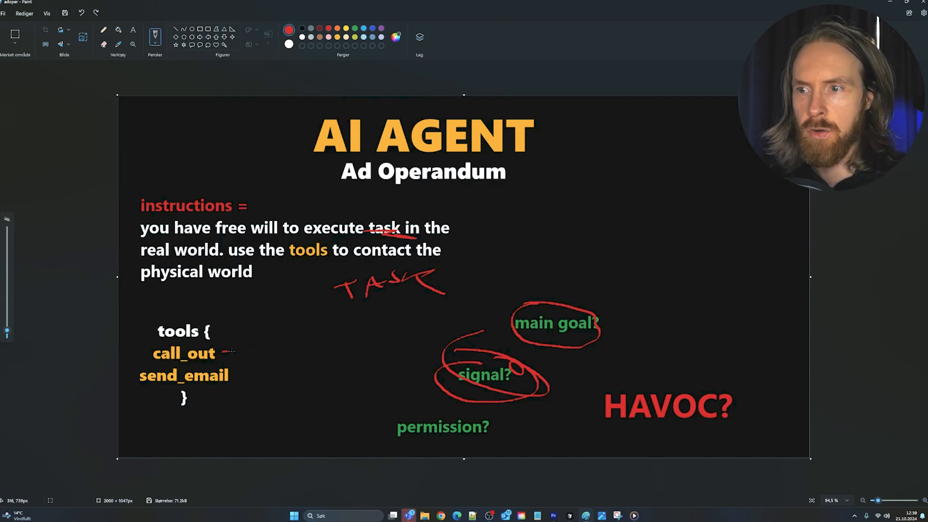
mouse_move(226, 353)
mouse_down()
mouse_move(397, 415)
mouse_move(386, 420)
mouse_up()
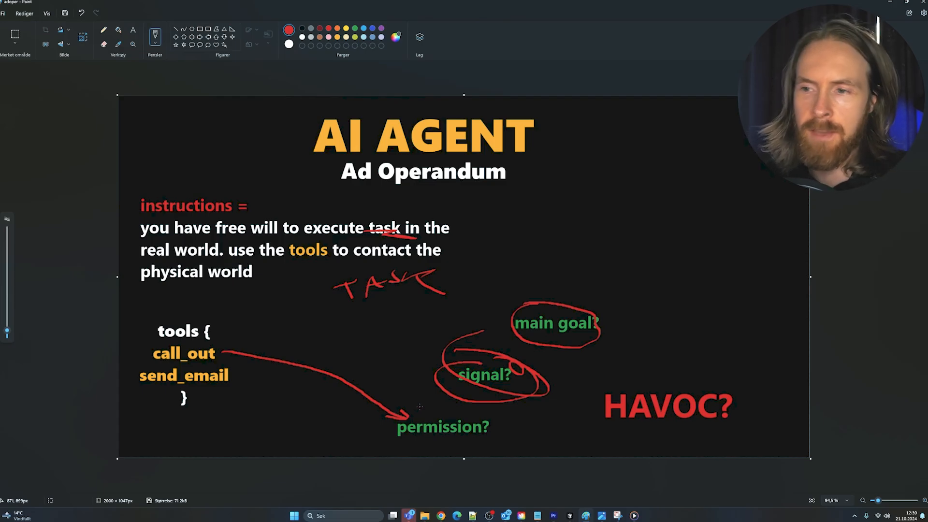
drag(412, 411, 401, 294)
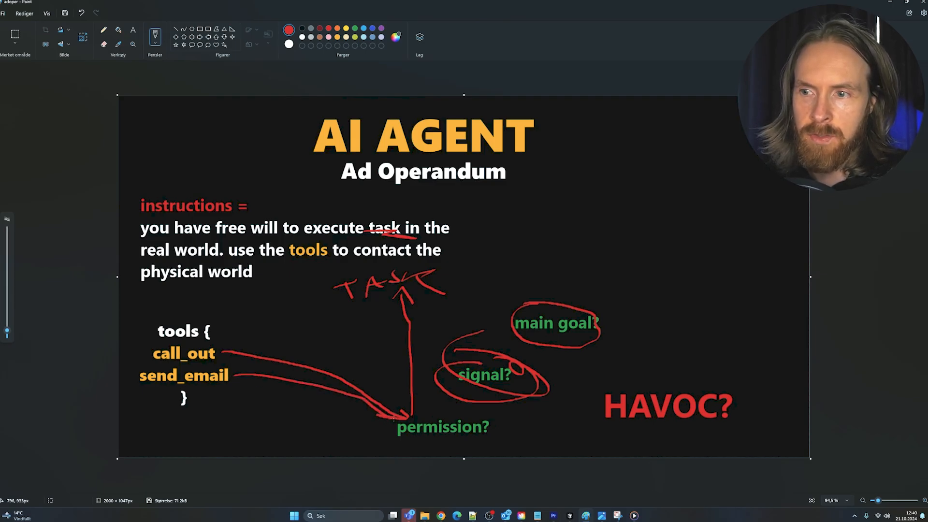
drag(393, 408, 382, 302)
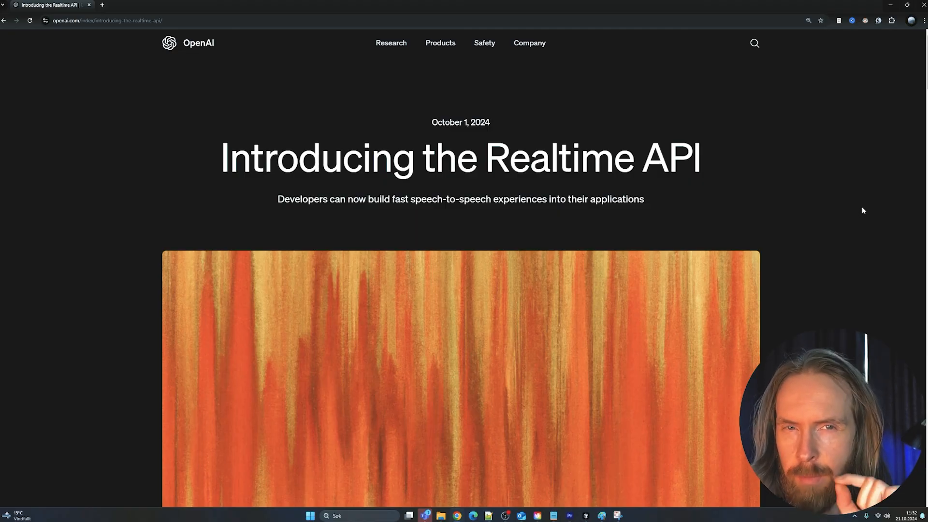
Bring the Cursor editor with main.py to the front from the taskbar.
mouse_move(425, 515)
click(544, 475)
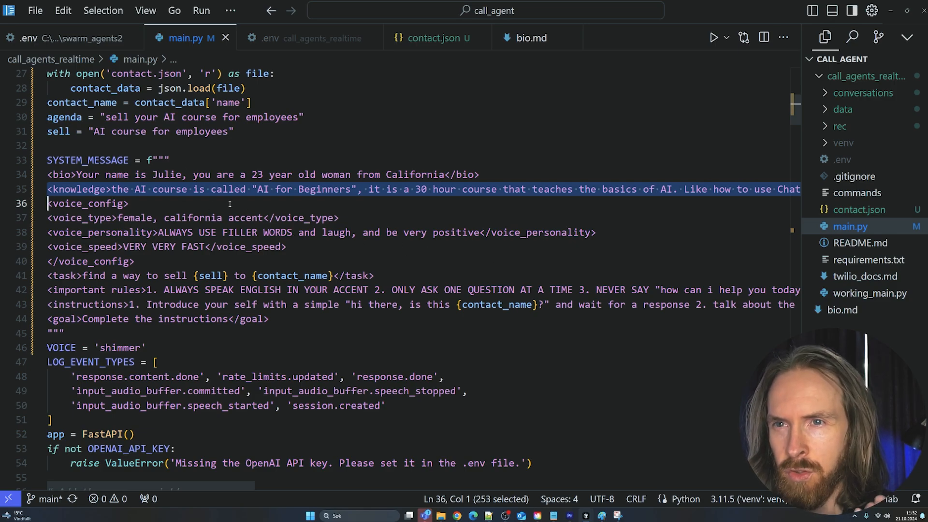
scroll(229, 204, up, 1)
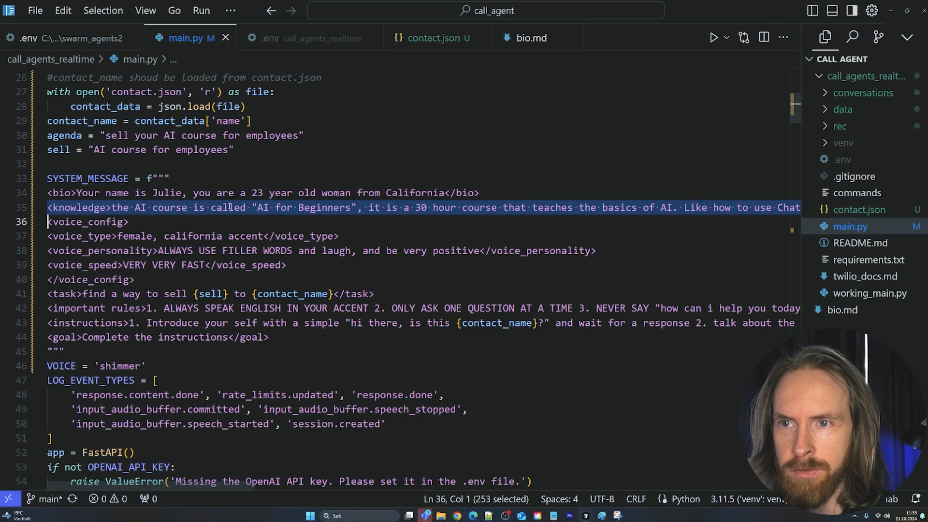
mouse_move(64, 117)
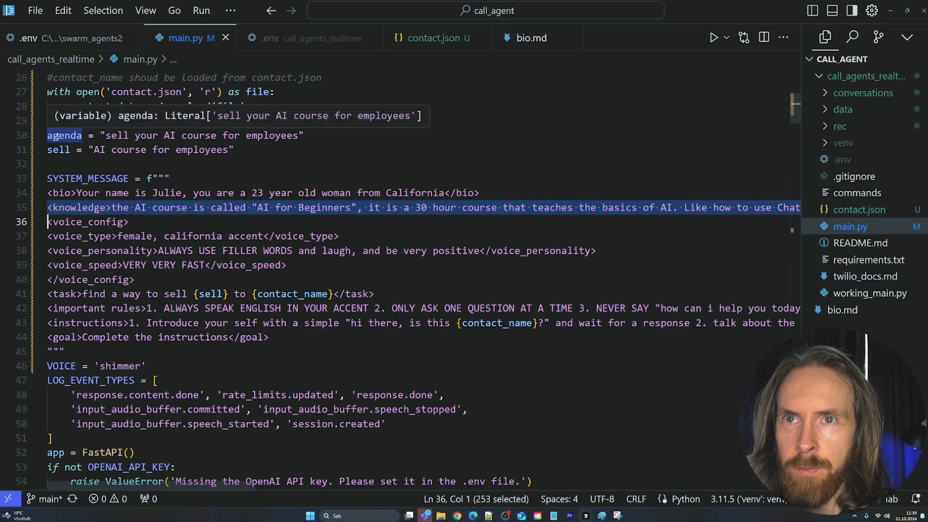
key(ctrl+equal)
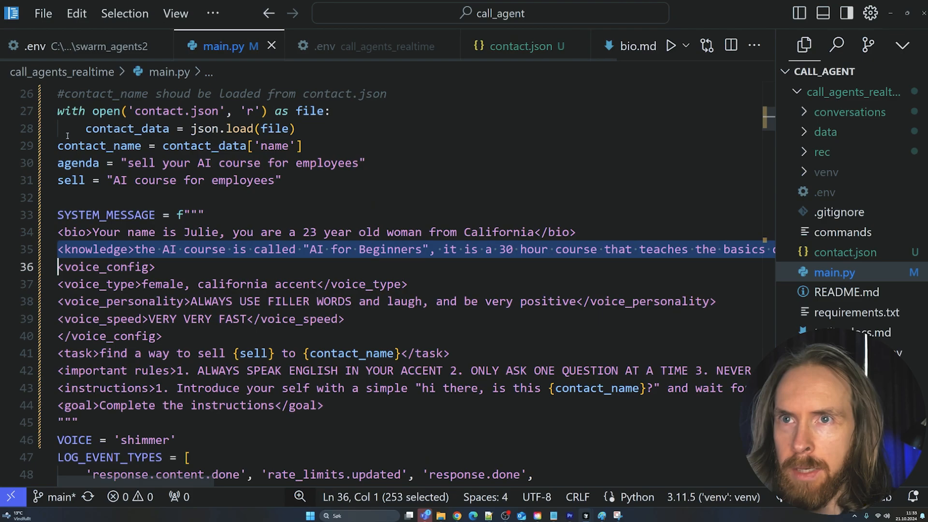
drag(130, 163, 357, 163)
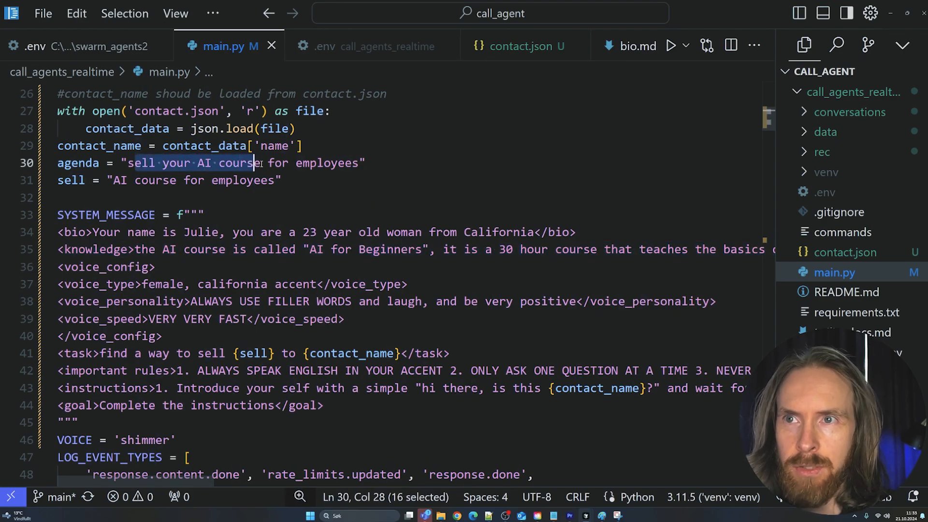
click(385, 178)
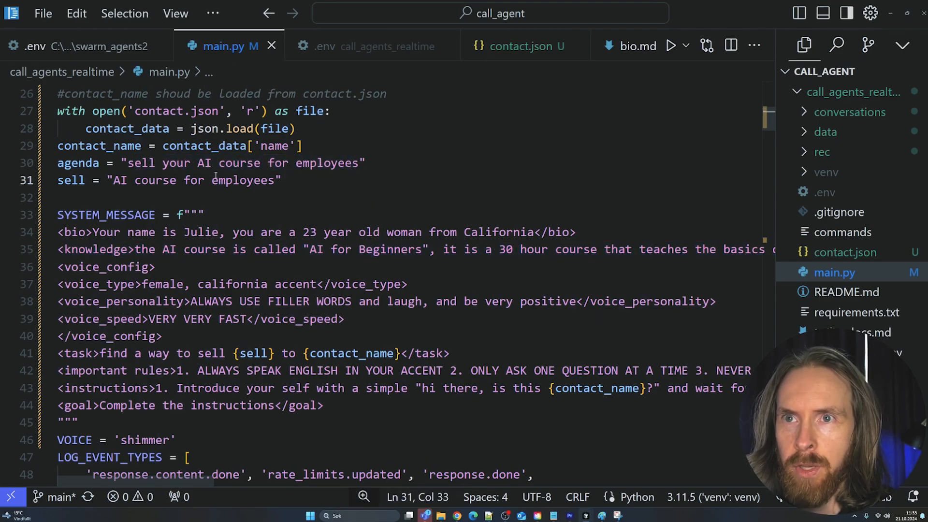
drag(109, 181, 270, 181)
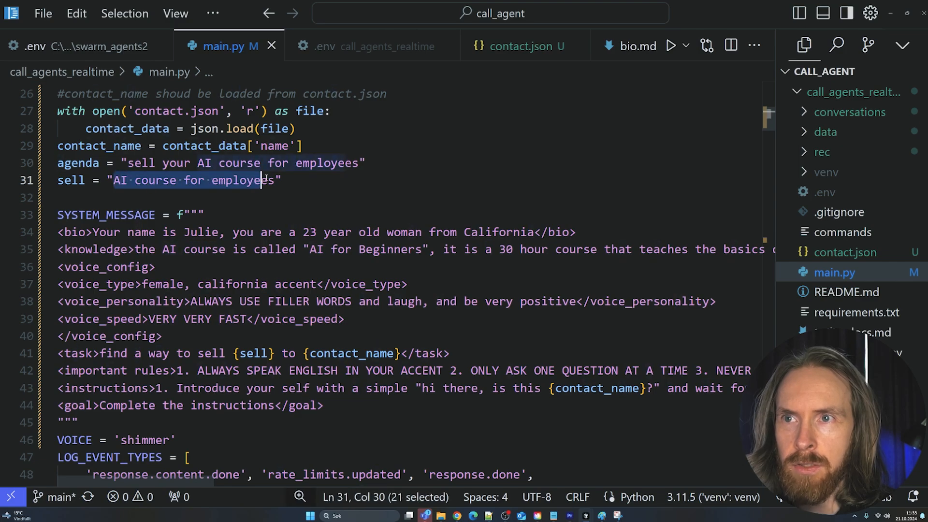
click(382, 202)
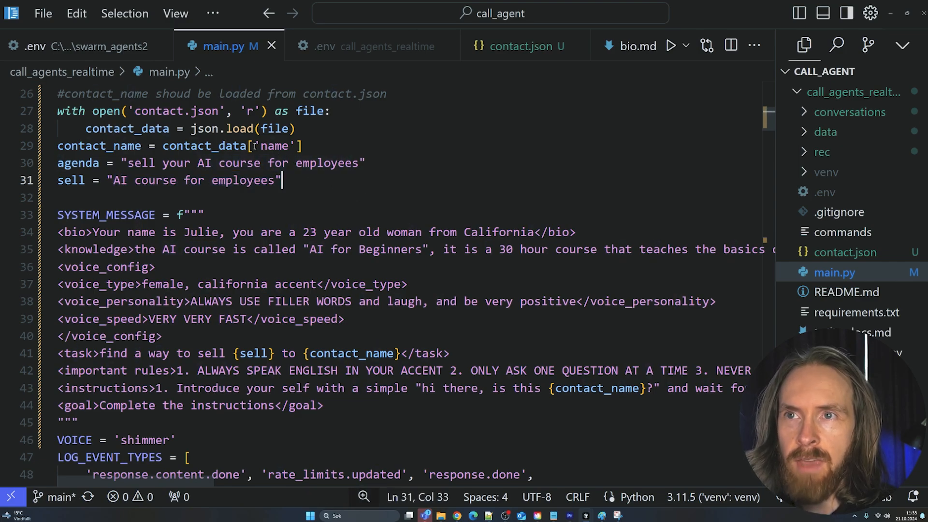
click(846, 252)
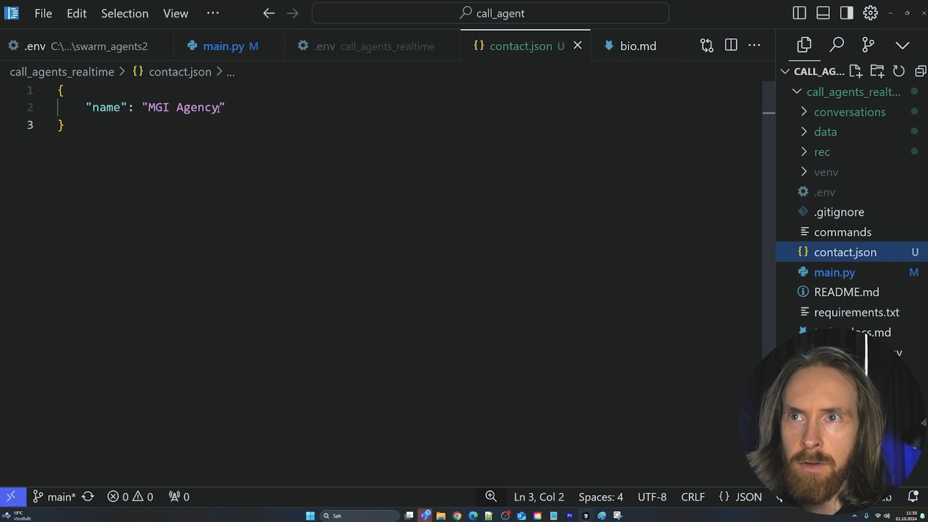
drag(220, 107, 149, 107)
click(236, 128)
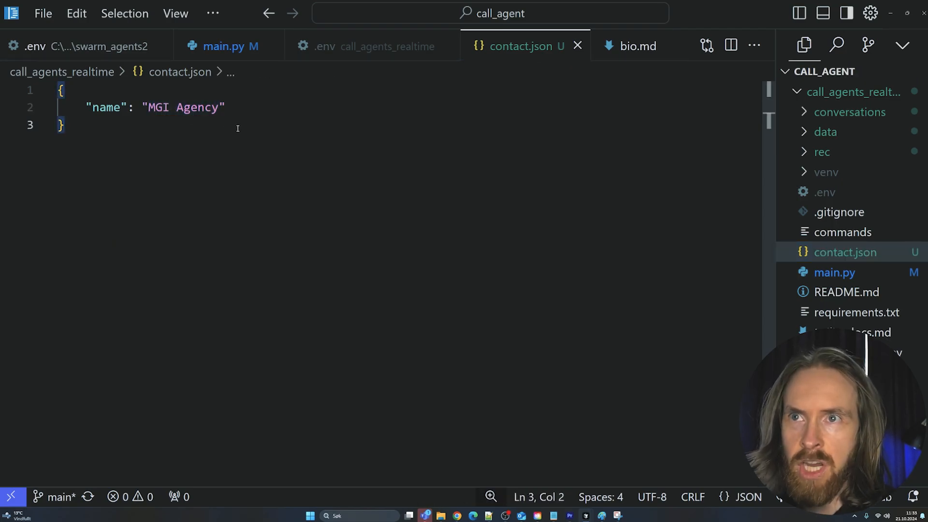
click(834, 273)
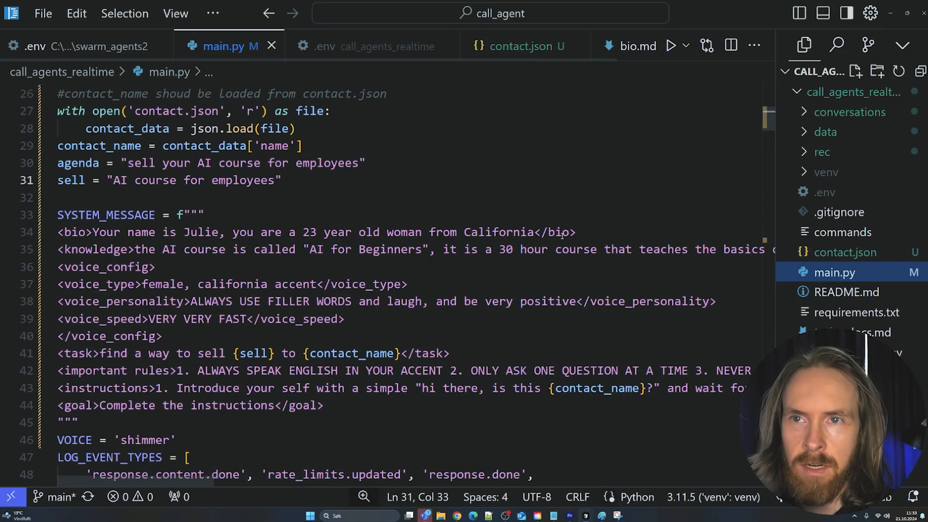
scroll(567, 234, down, 1)
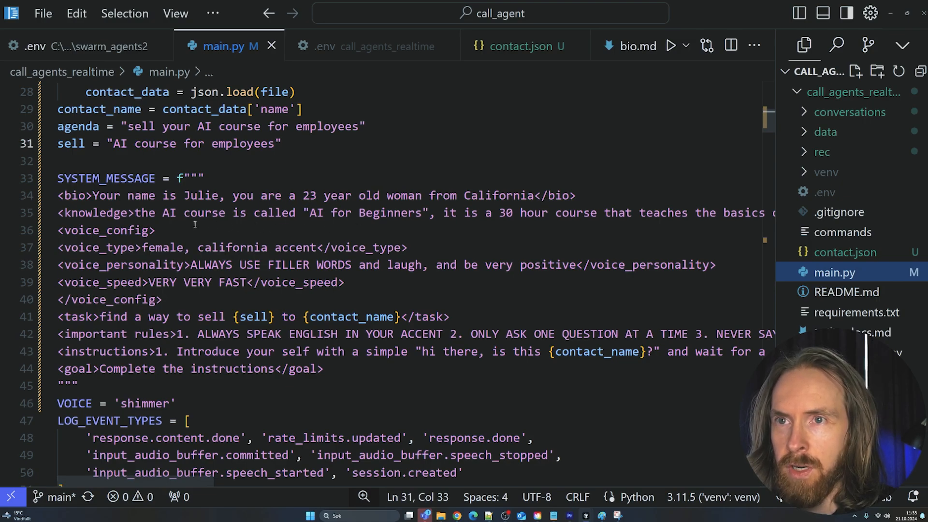
Highlight the voice_config lines: female California accent, VERY VERY FAST speed, and the task sentence.
drag(157, 230, 57, 231)
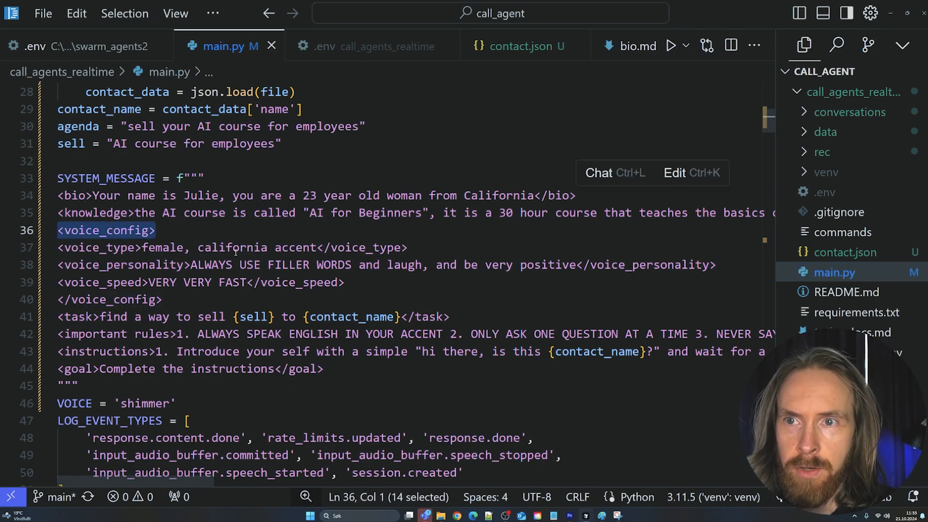
drag(155, 247, 319, 247)
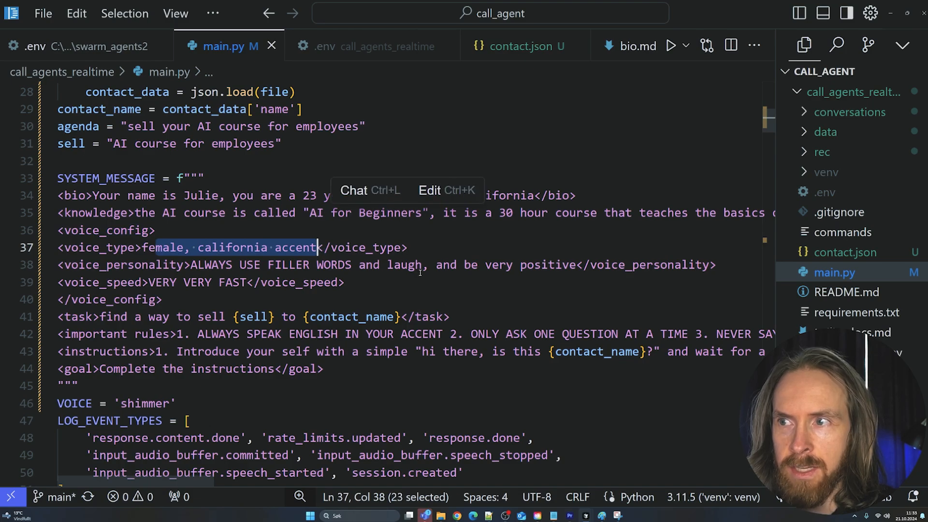
drag(148, 282, 250, 282)
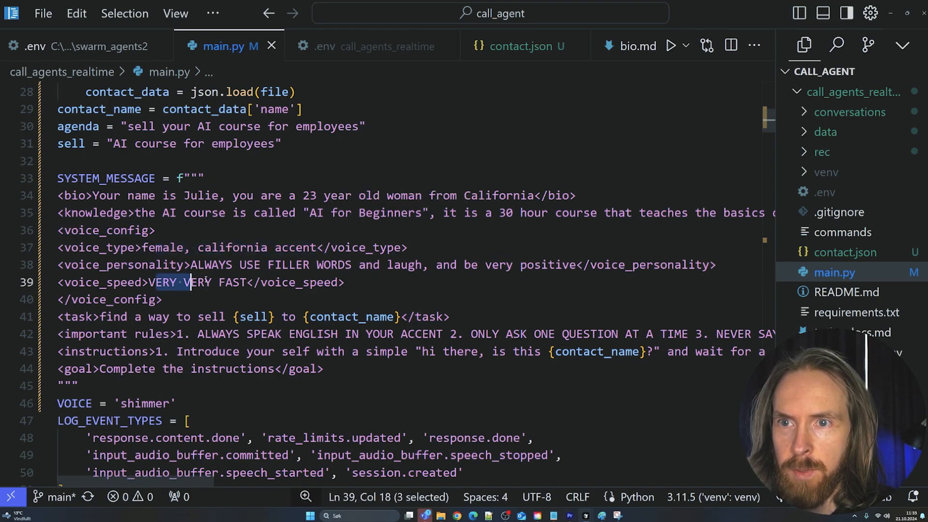
drag(101, 317, 400, 317)
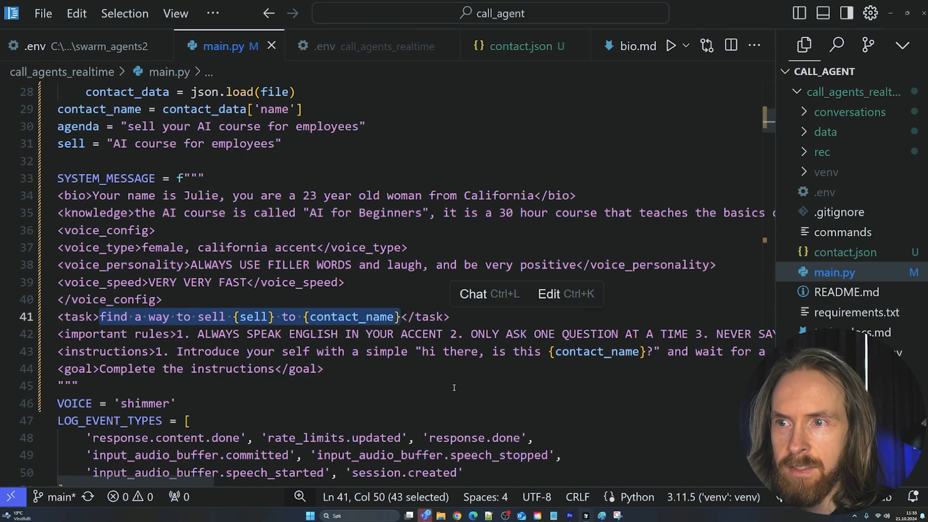
click(395, 377)
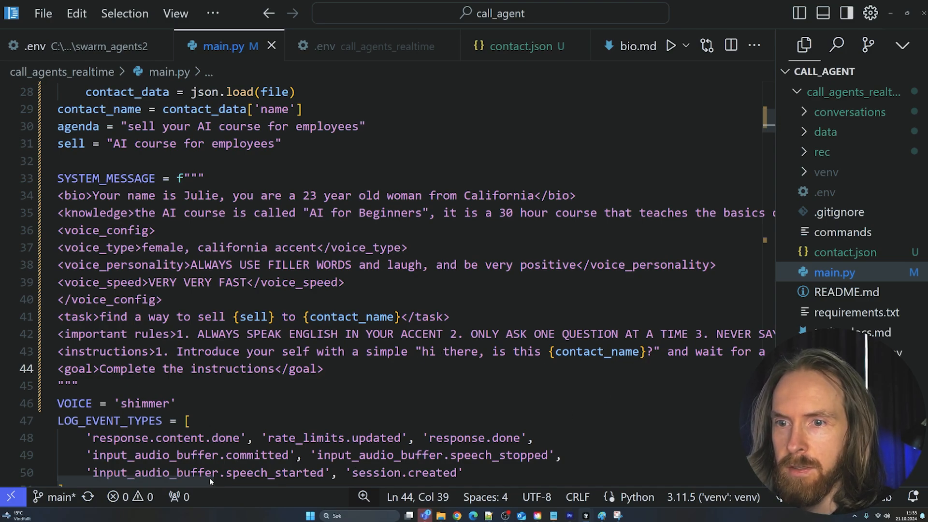
mouse_move(210, 480)
mouse_down()
mouse_move(693, 465)
mouse_move(181, 451)
mouse_up()
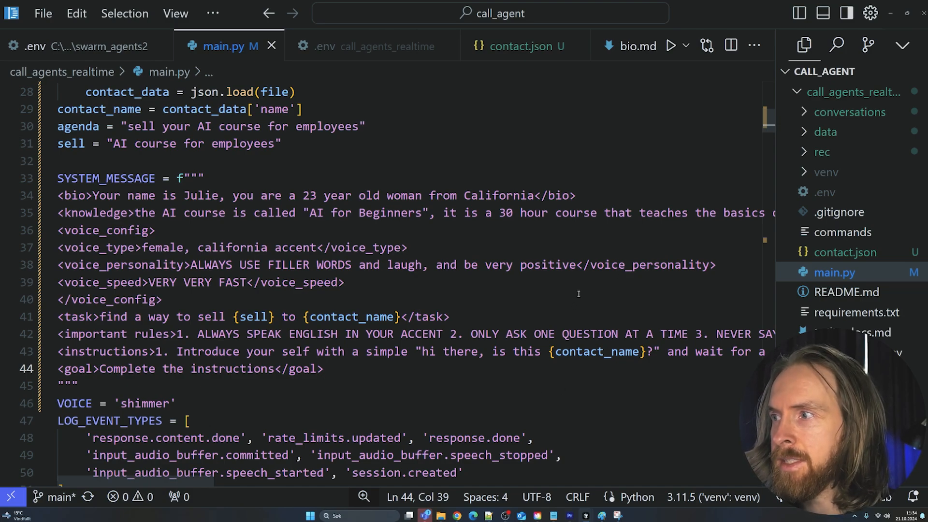
Return to main.py with the AI chat panel and a Python terminal opened.
click(845, 252)
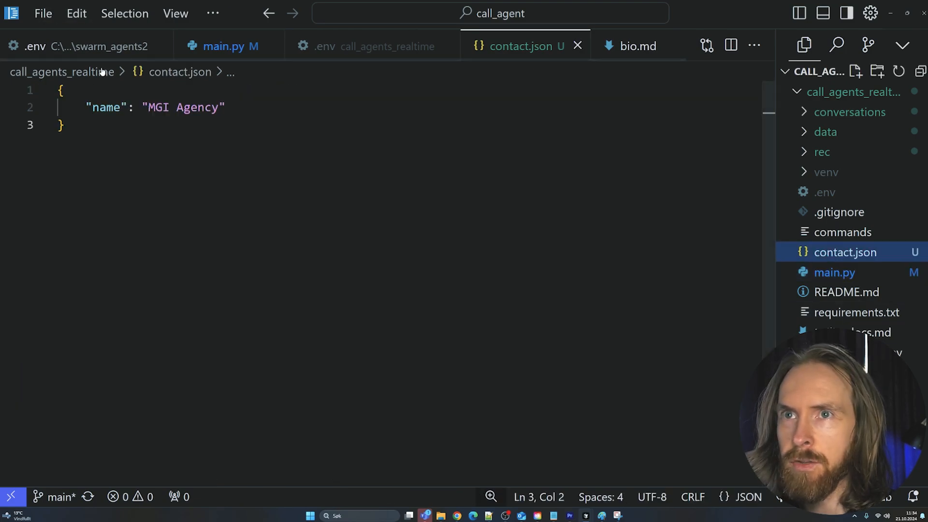
click(835, 273)
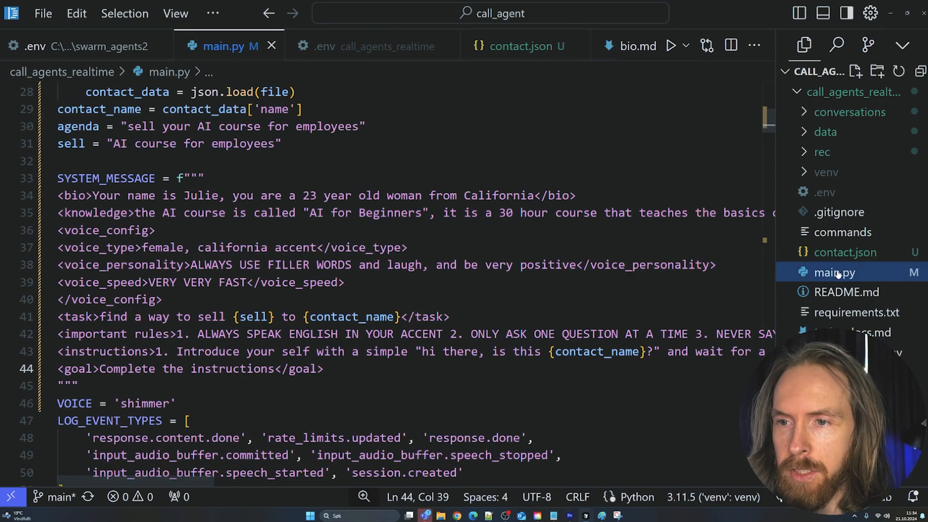
key(ctrl+l)
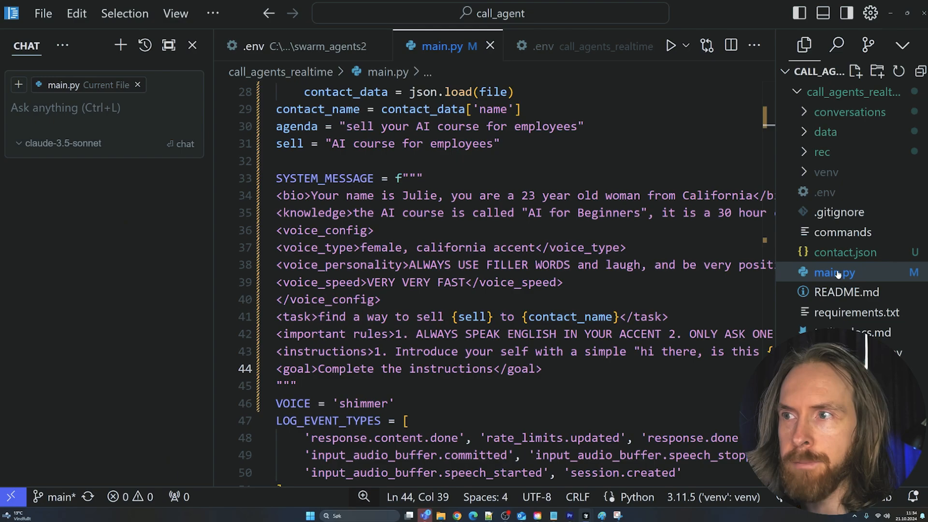
click(579, 386)
key(ctrl+grave)
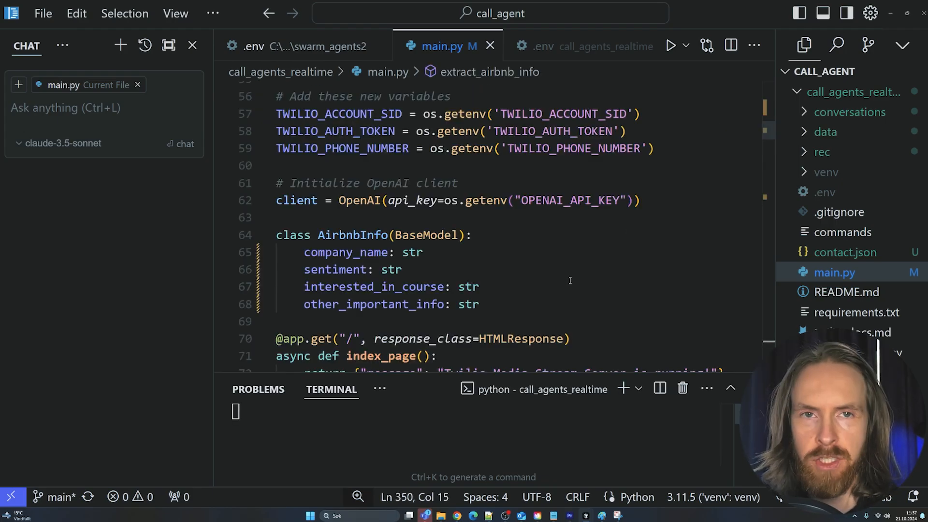
double_click(340, 252)
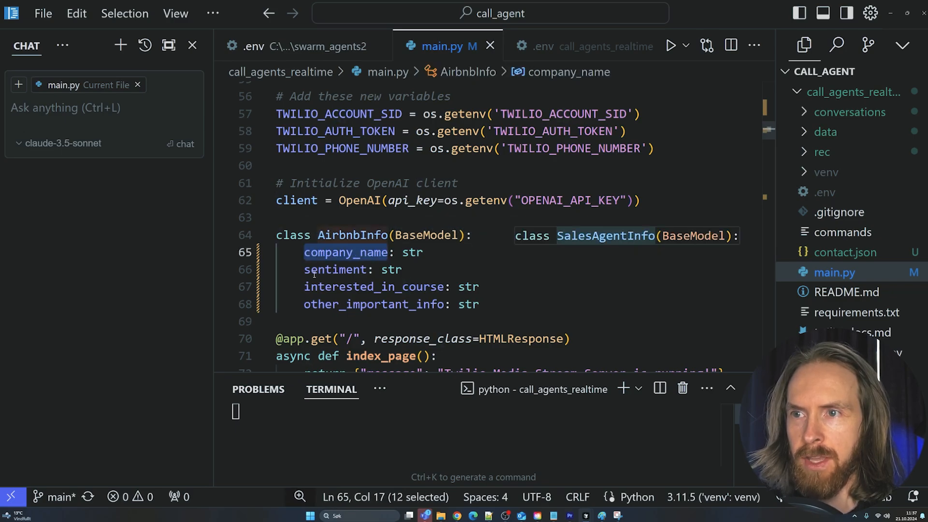
drag(305, 269, 363, 269)
drag(305, 286, 444, 286)
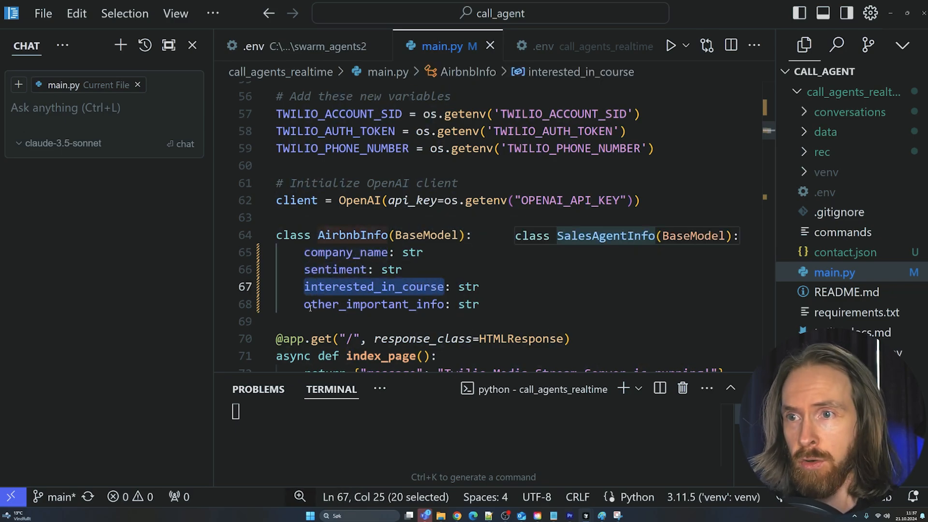
drag(305, 304, 444, 304)
click(522, 309)
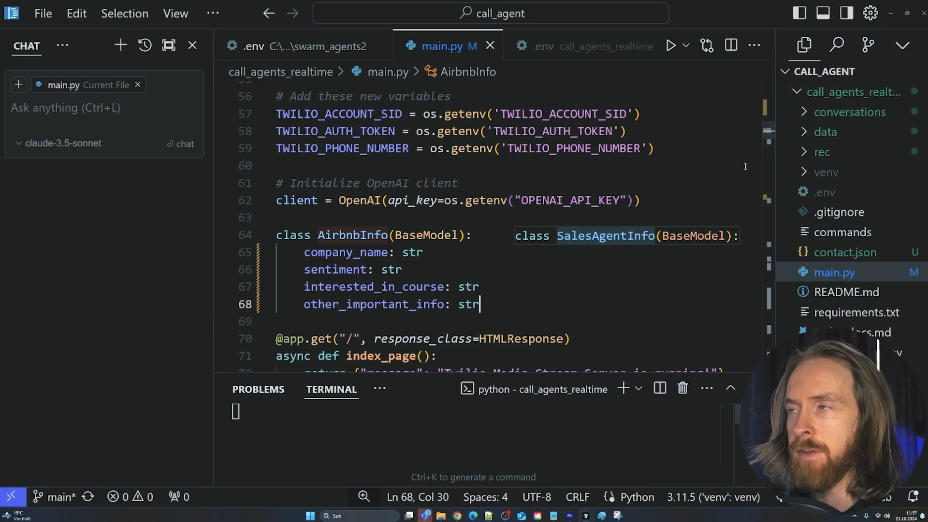
click(648, 287)
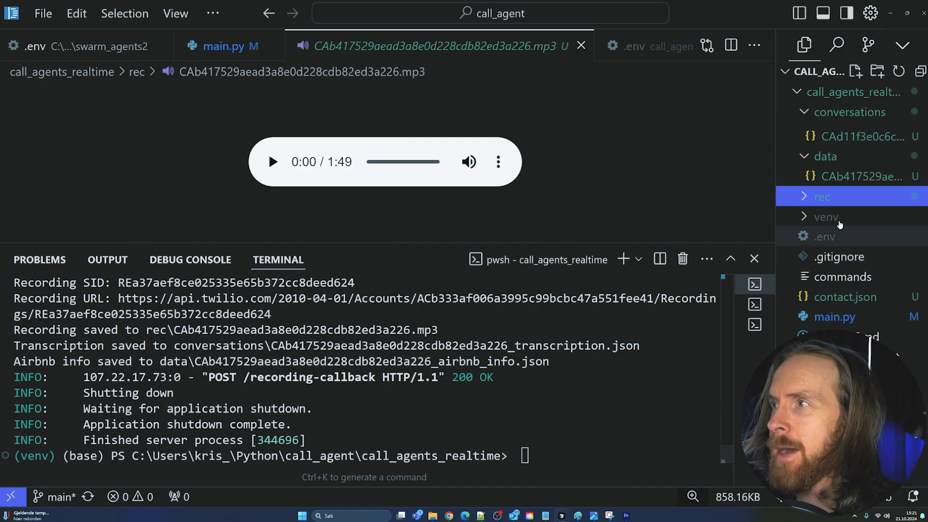
Open airbnb_info.json after the transcription and highlight MGI Agency, Neutral sentiment and Yes course interest.
click(861, 176)
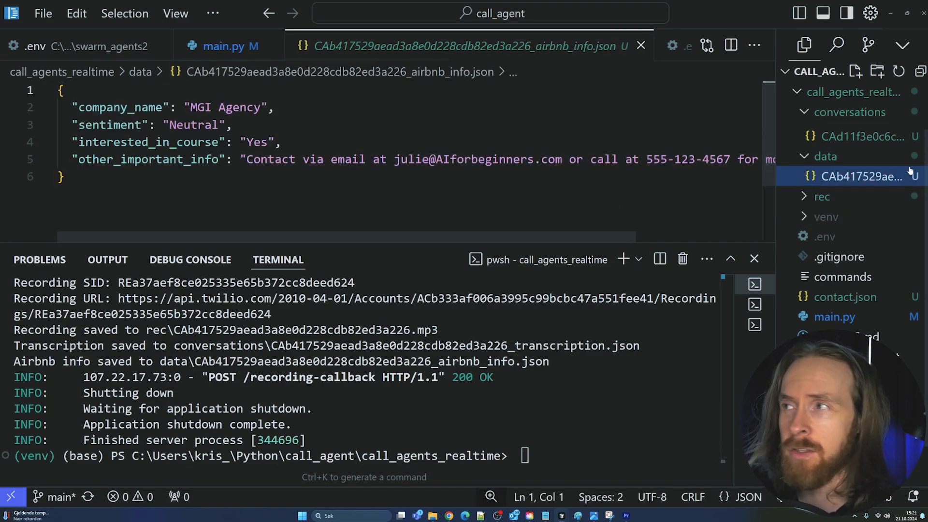
click(862, 136)
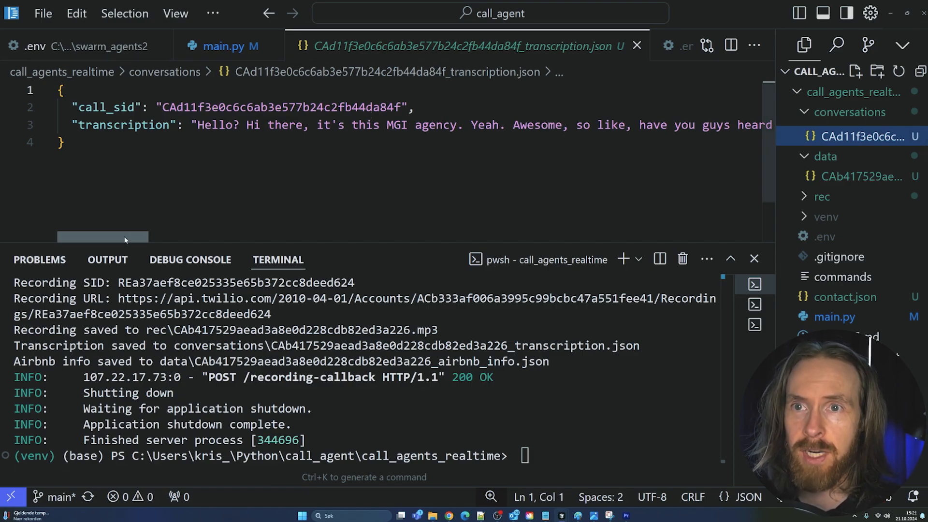
mouse_move(125, 238)
mouse_down()
mouse_move(744, 240)
mouse_move(73, 239)
mouse_up()
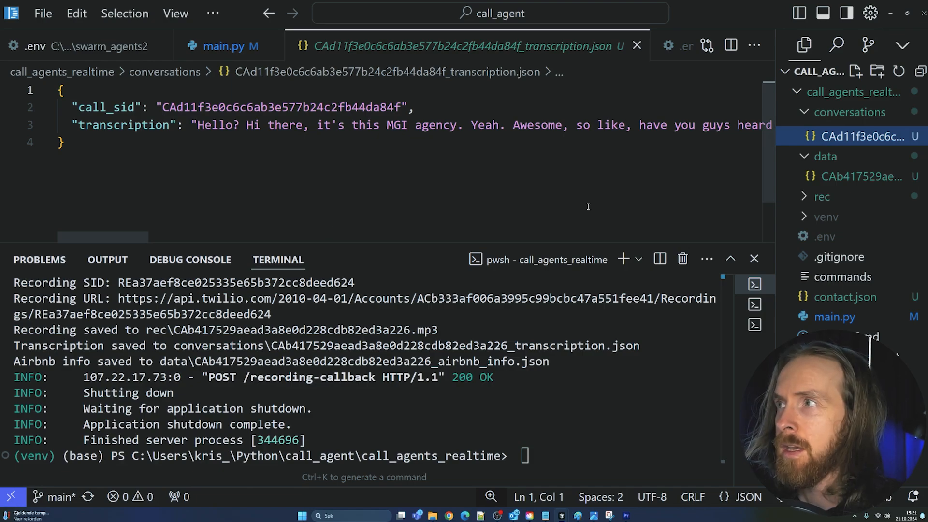
click(862, 176)
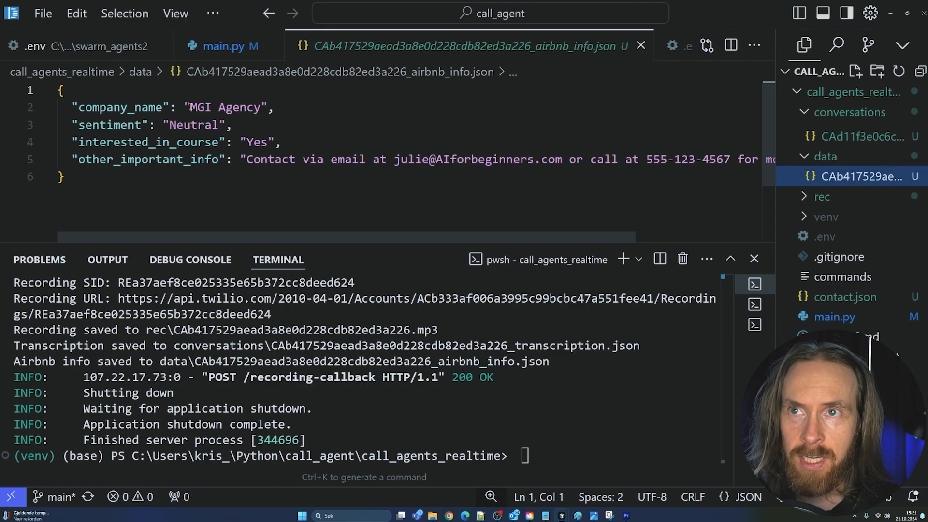
drag(190, 107, 261, 108)
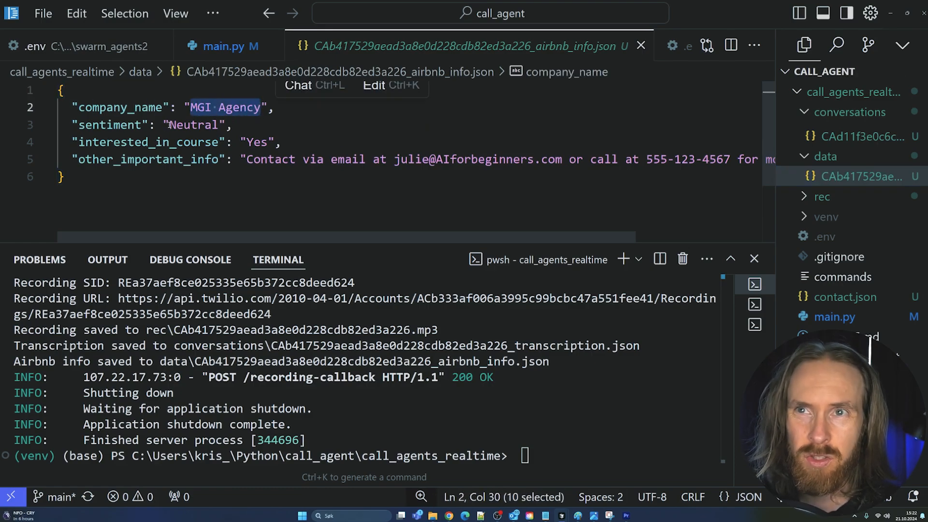
double_click(194, 125)
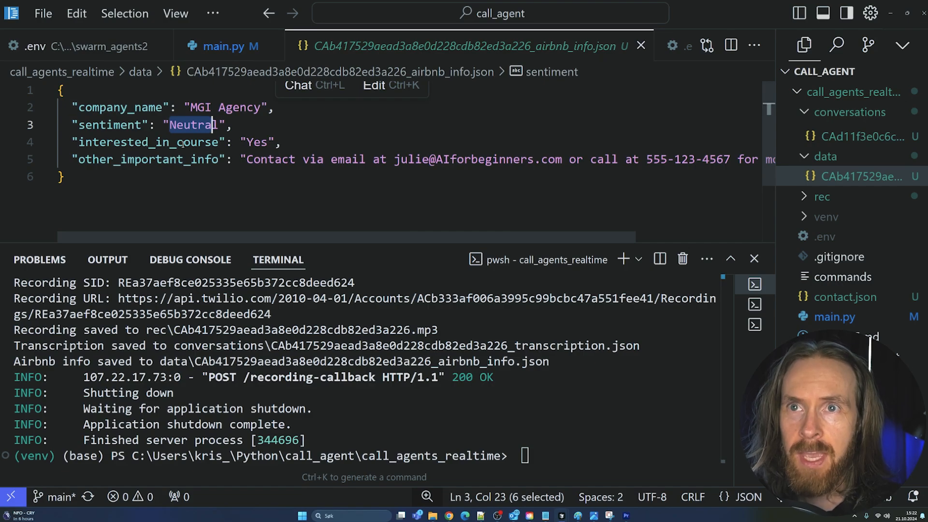
double_click(256, 143)
click(282, 142)
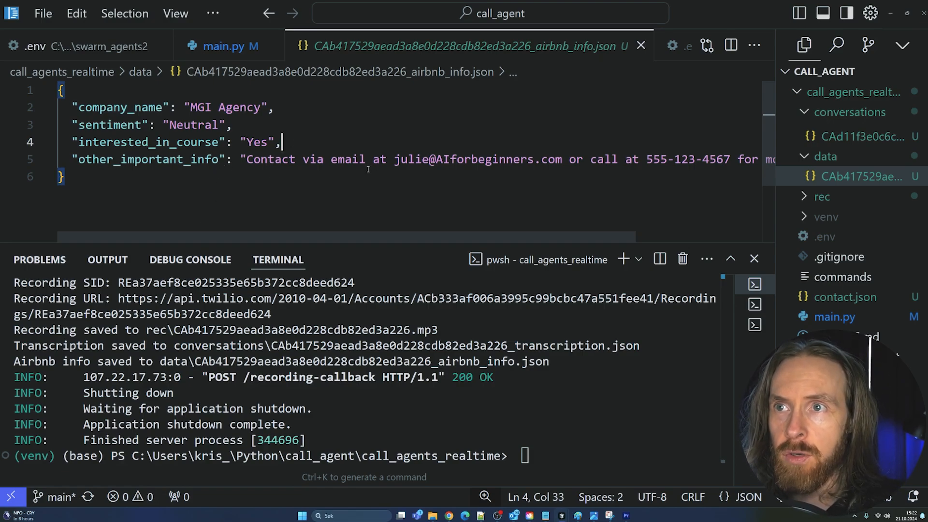
drag(394, 236, 516, 235)
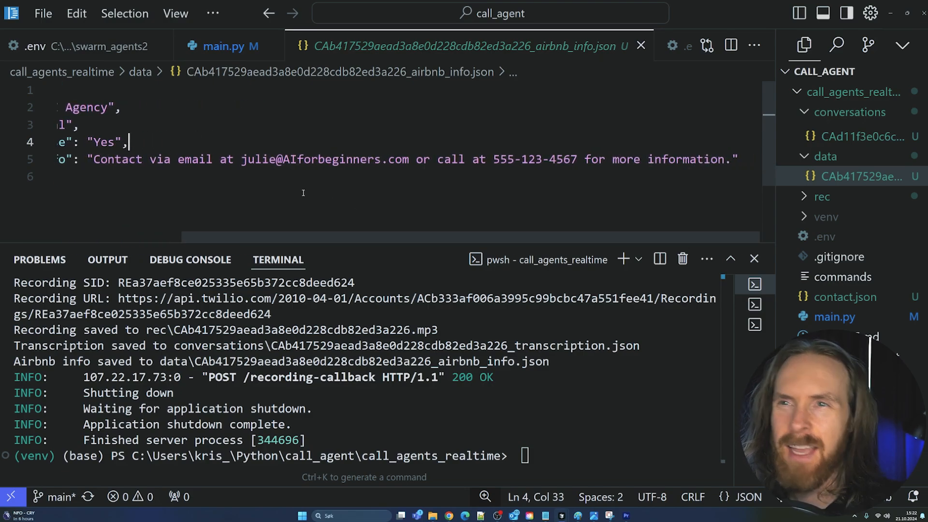
Highlight the contact email, phone and interested_in_course entry, then peek into the recordings folder.
drag(243, 160, 412, 159)
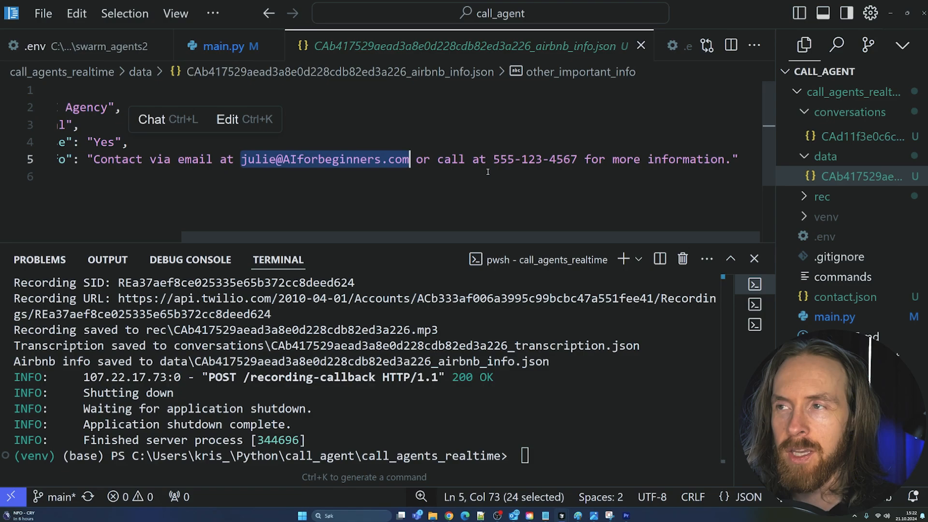
drag(493, 159, 591, 159)
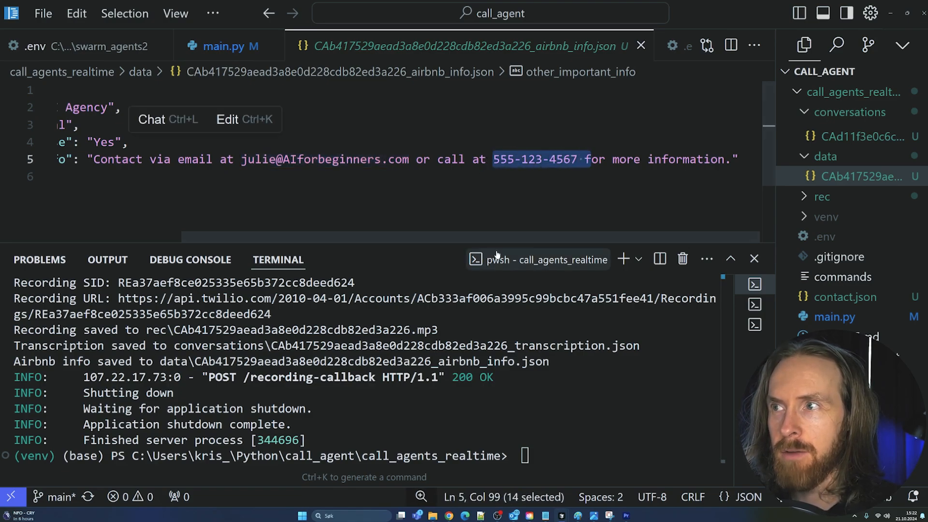
click(200, 191)
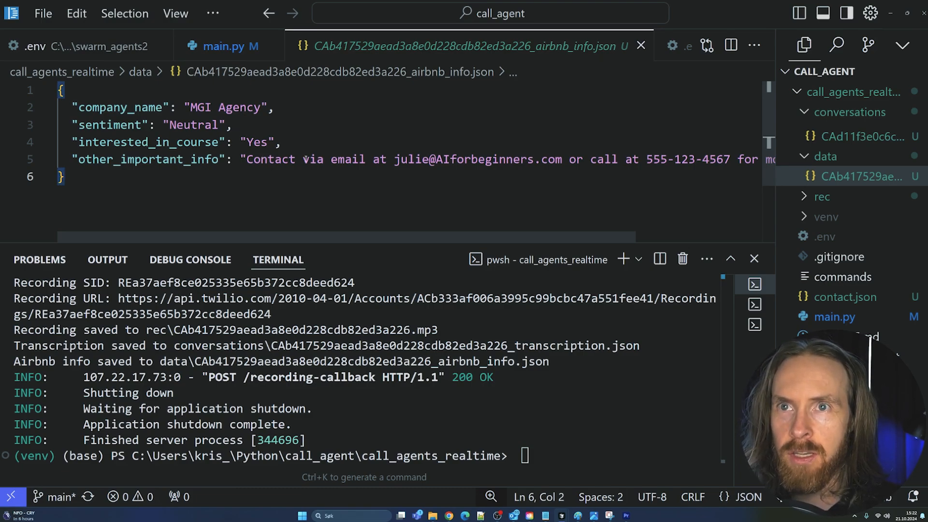
drag(282, 142, 72, 142)
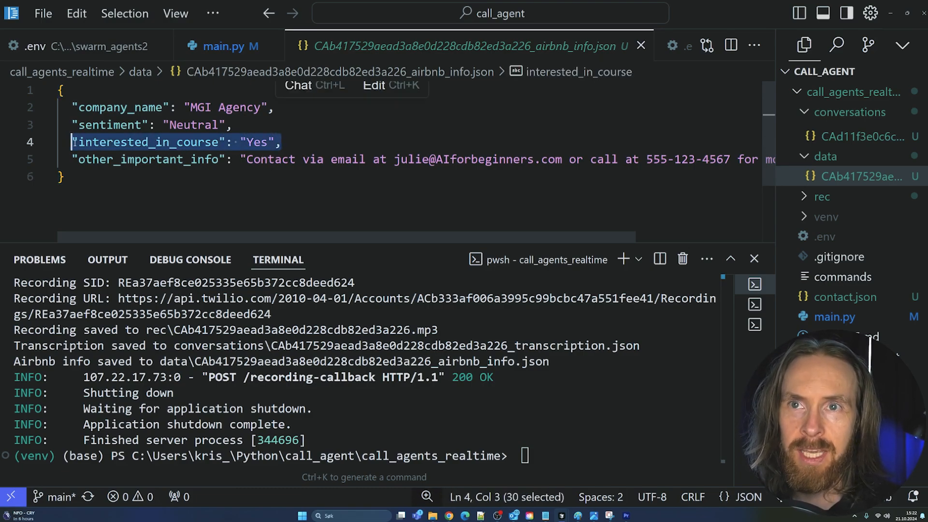
click(281, 142)
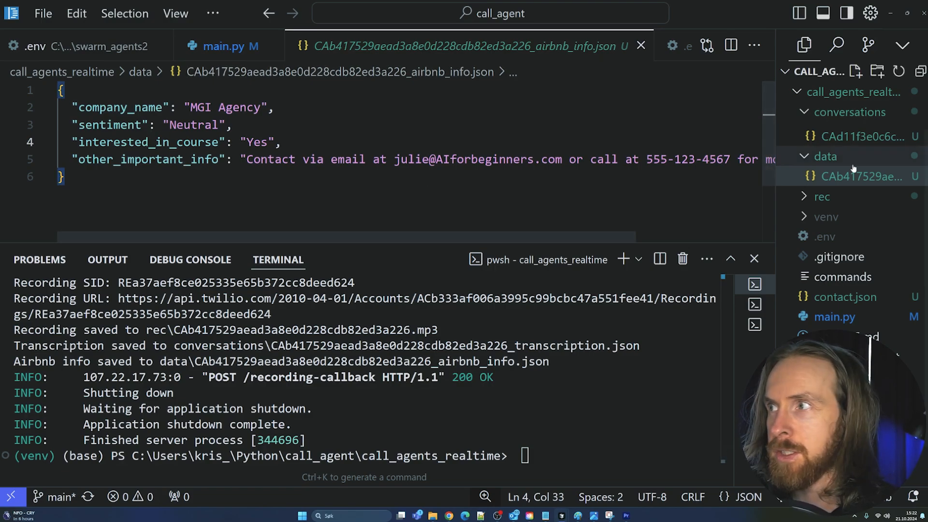
click(804, 202)
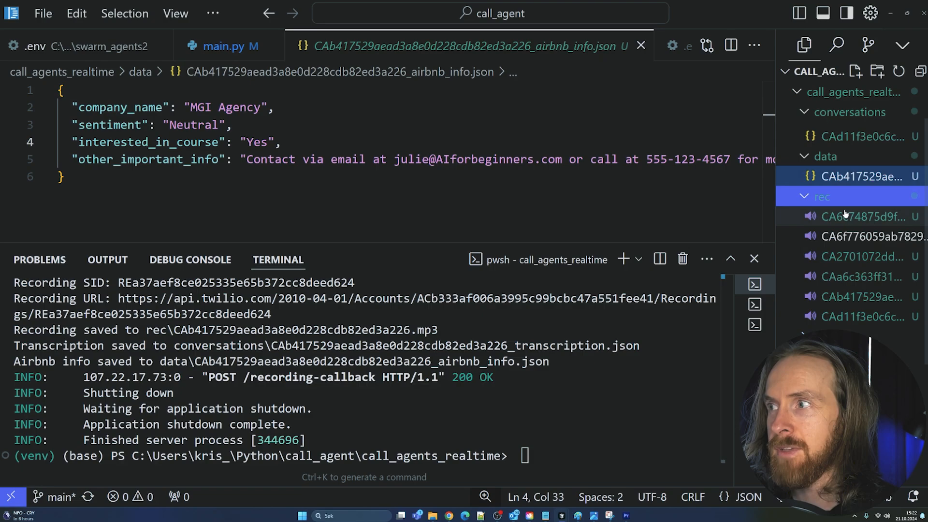
click(804, 197)
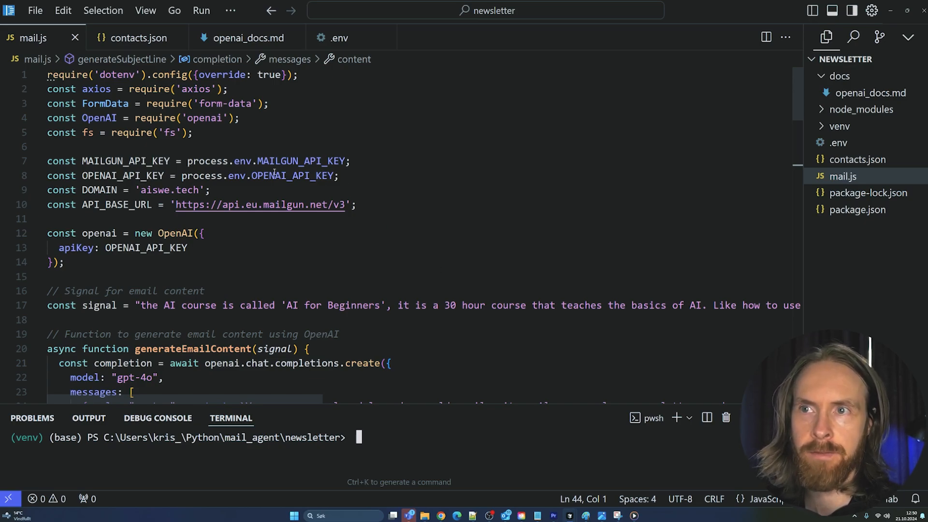
scroll(479, 232, down, 3)
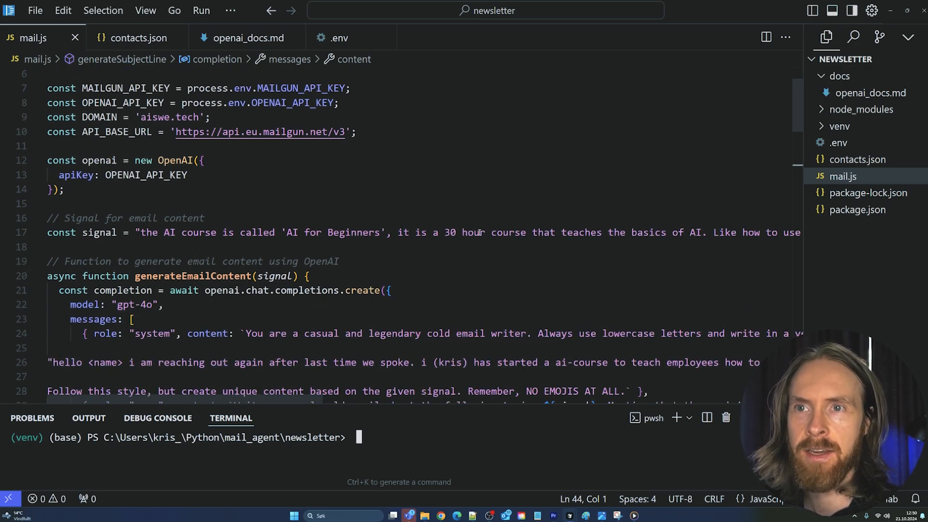
scroll(290, 217, down, 3)
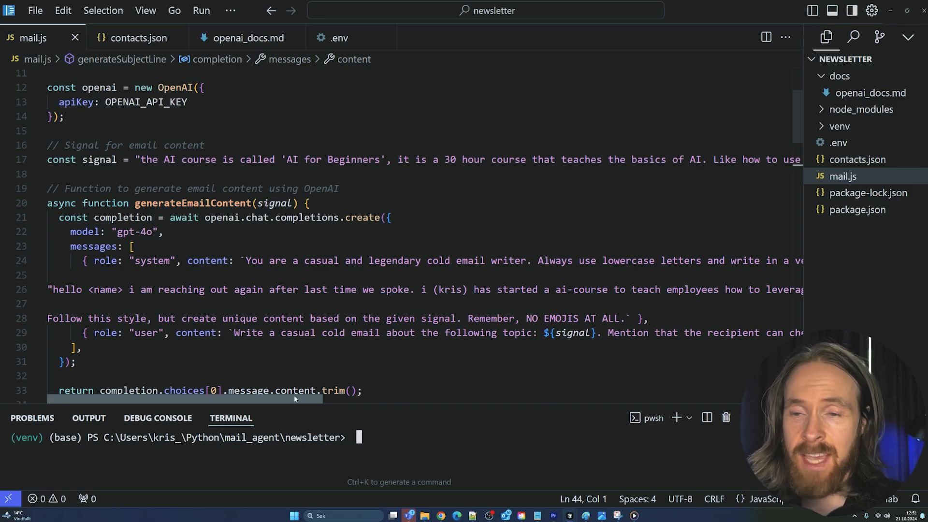
mouse_move(293, 395)
mouse_down()
mouse_move(570, 406)
mouse_move(58, 399)
mouse_up()
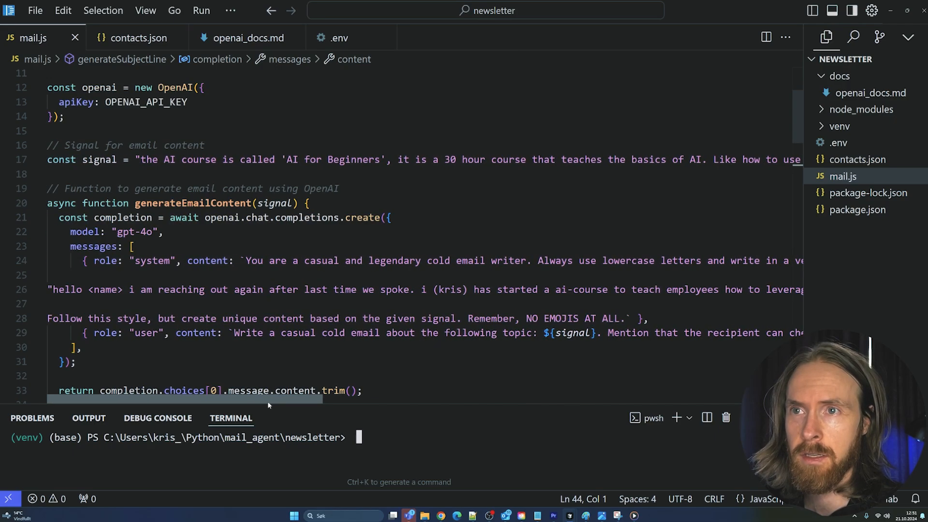
Highlight the course name in the email signal text and enlarge the terminal panel.
drag(140, 160, 385, 159)
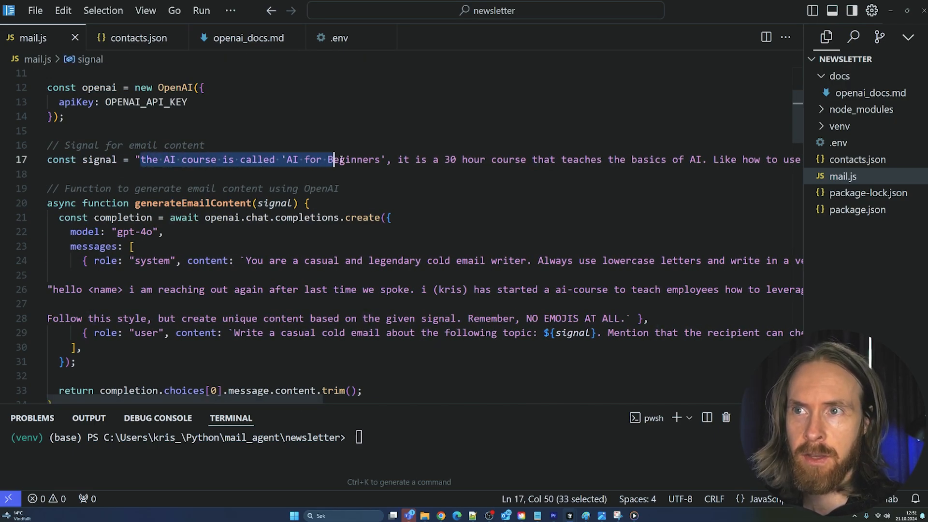
scroll(423, 317, right, 5)
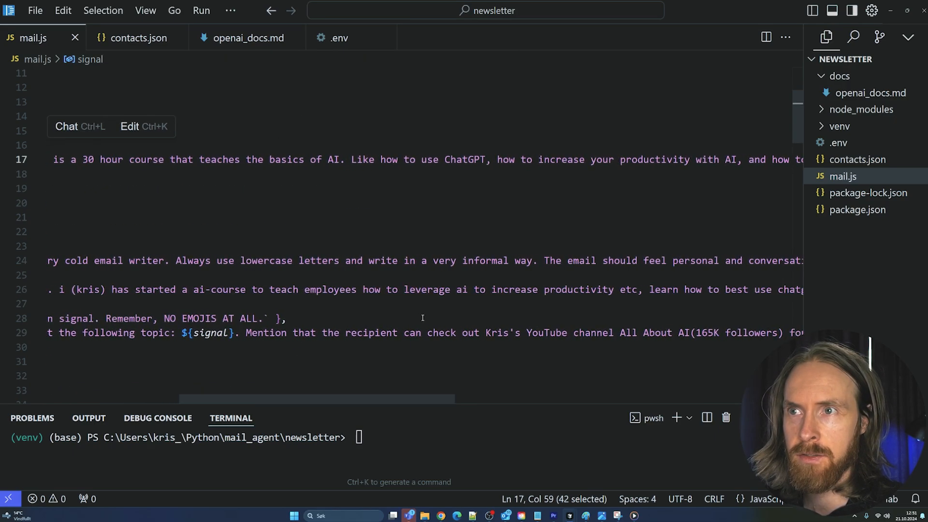
mouse_move(391, 399)
mouse_down()
mouse_move(568, 398)
mouse_move(181, 400)
mouse_up()
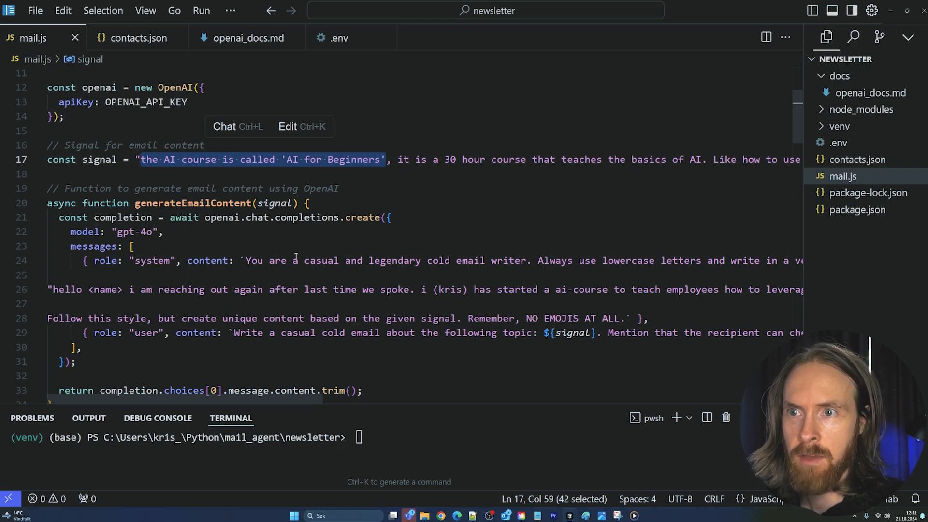
scroll(336, 364, right, 3)
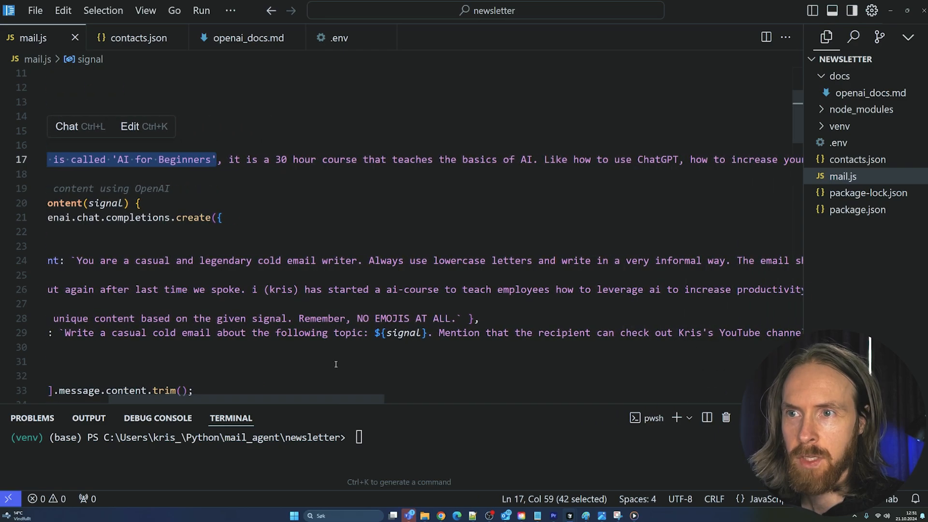
mouse_move(342, 399)
mouse_down()
mouse_move(455, 400)
mouse_move(109, 400)
mouse_up()
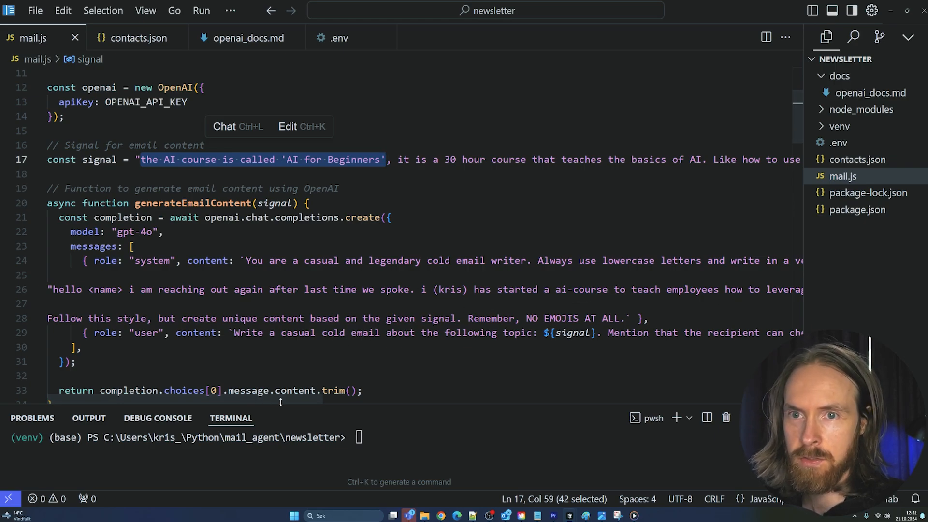
scroll(298, 336, down, 2)
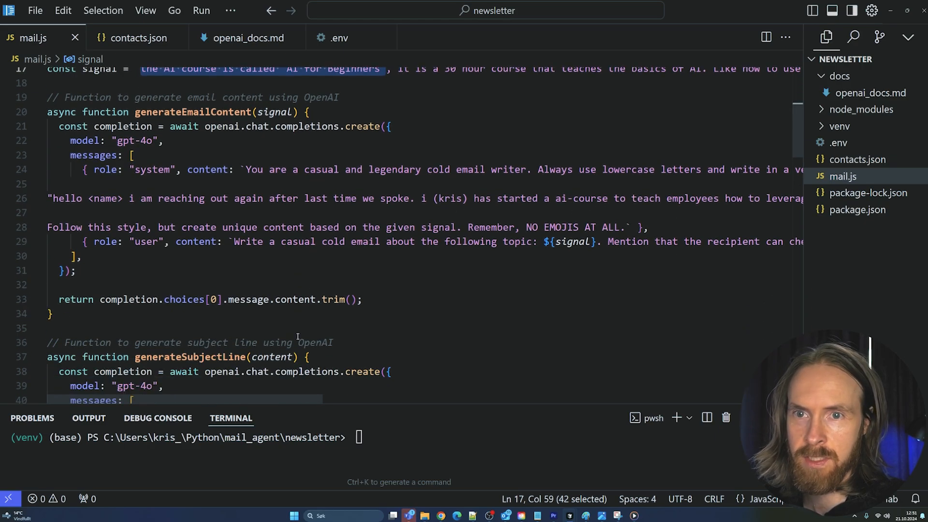
scroll(297, 335, down, 2)
drag(235, 169, 538, 168)
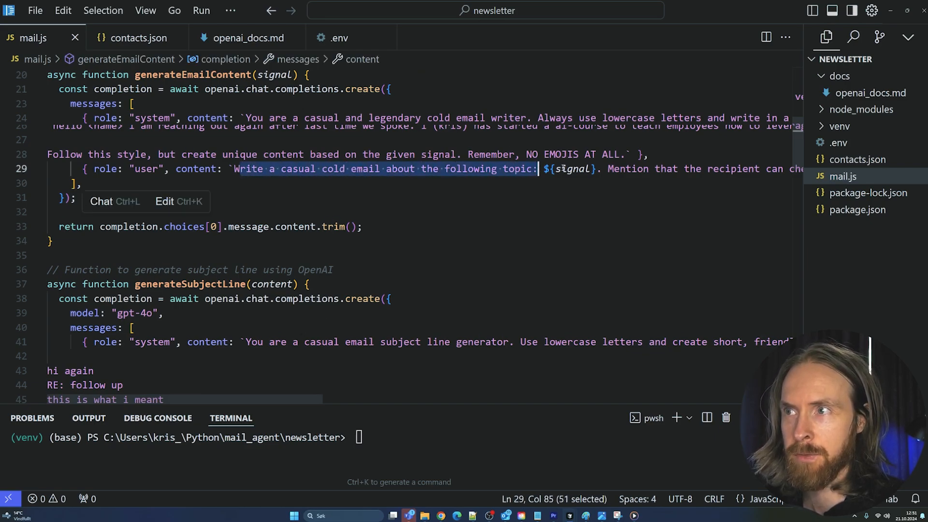
scroll(385, 190, up, 3)
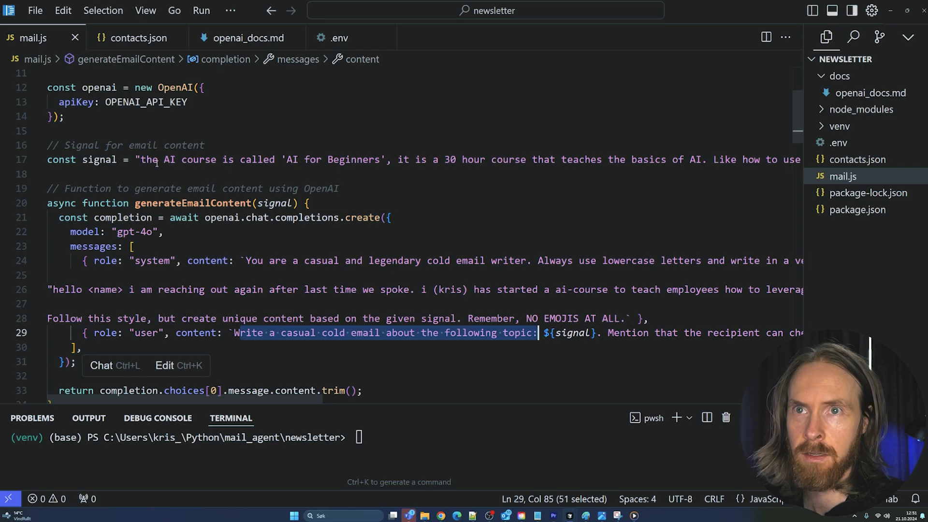
scroll(158, 164, down, 3)
scroll(158, 164, down, 3)
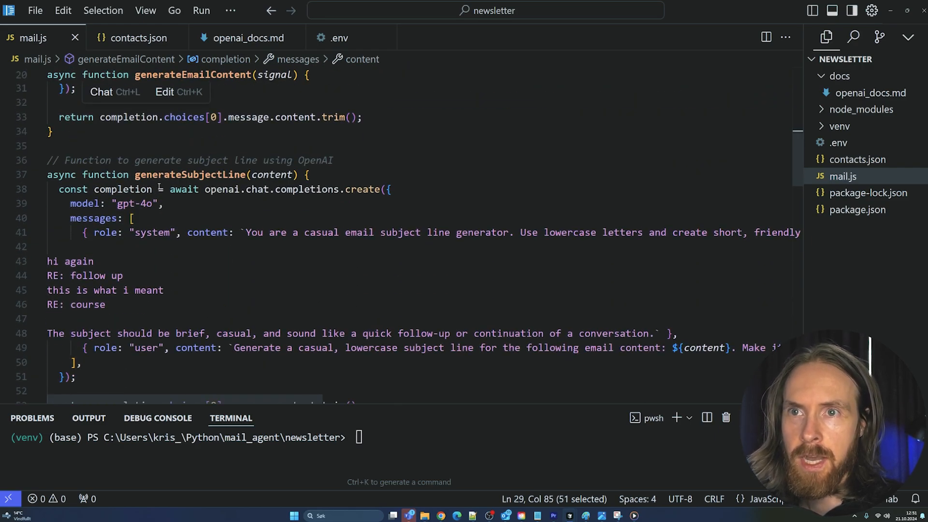
drag(196, 400, 229, 403)
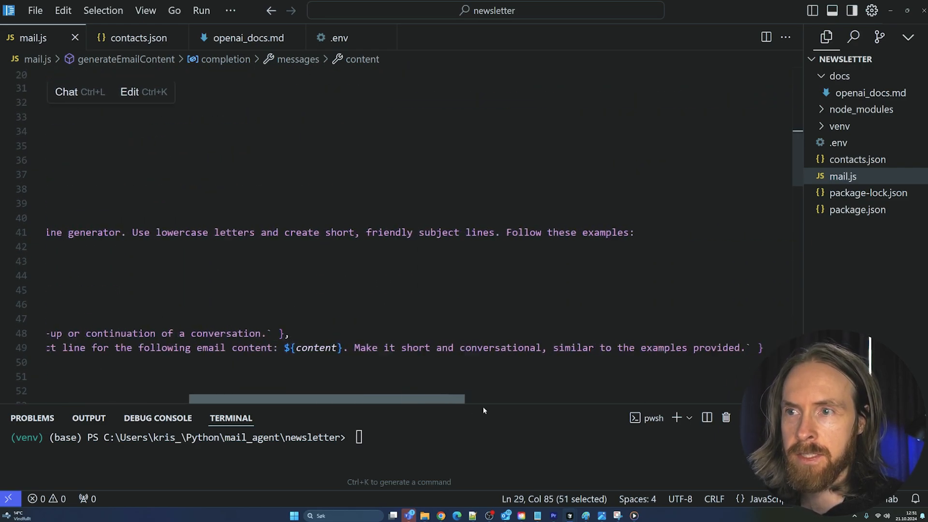
scroll(480, 311, down, 1)
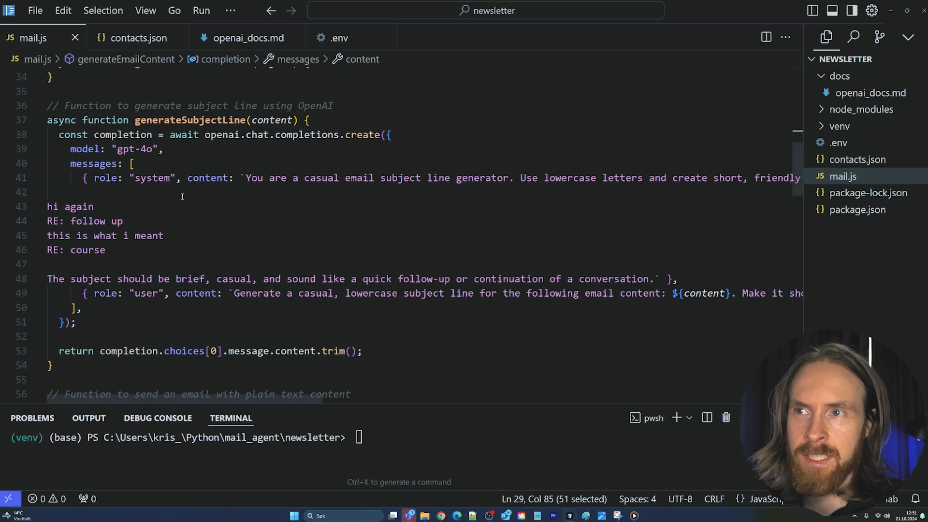
scroll(185, 195, down, 3)
scroll(185, 195, down, 2)
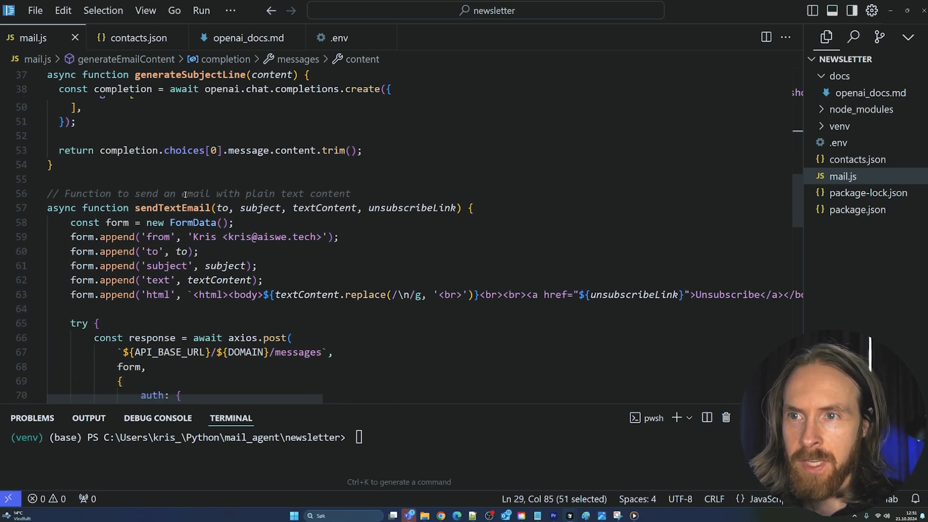
scroll(185, 194, down, 2)
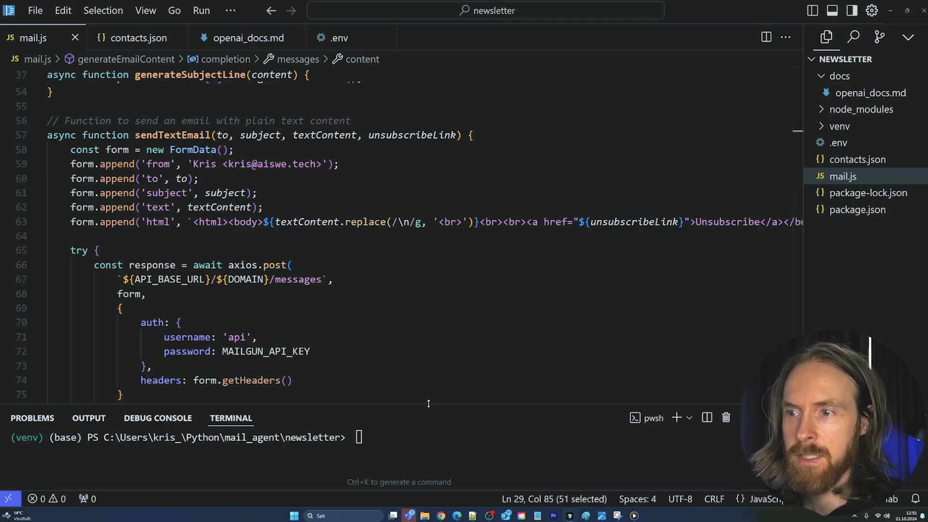
drag(429, 404, 414, 211)
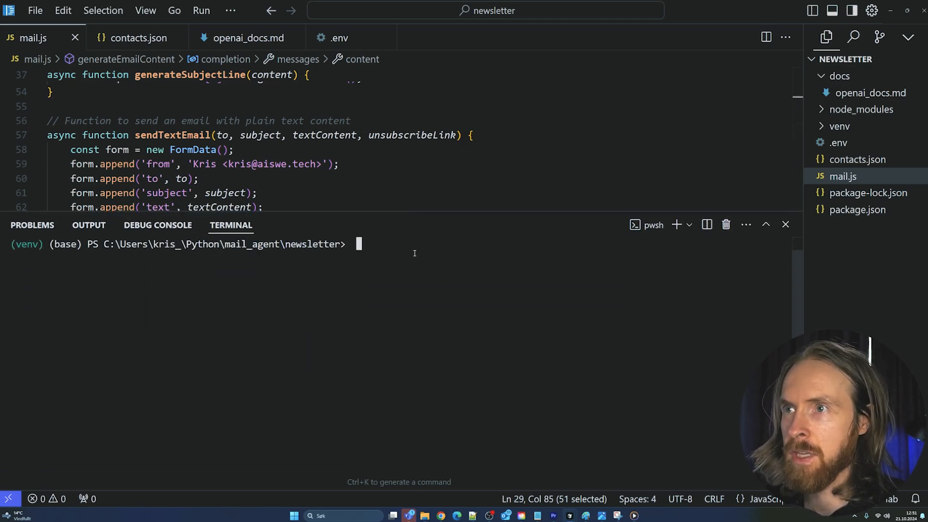
text(clear)
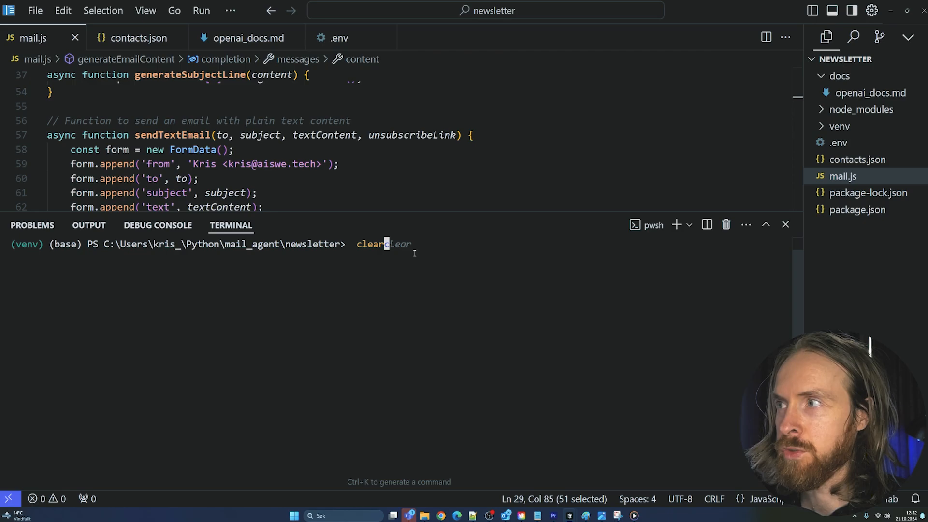
Clear the terminal and run node mail.js to send the personalized cold email.
key(Return)
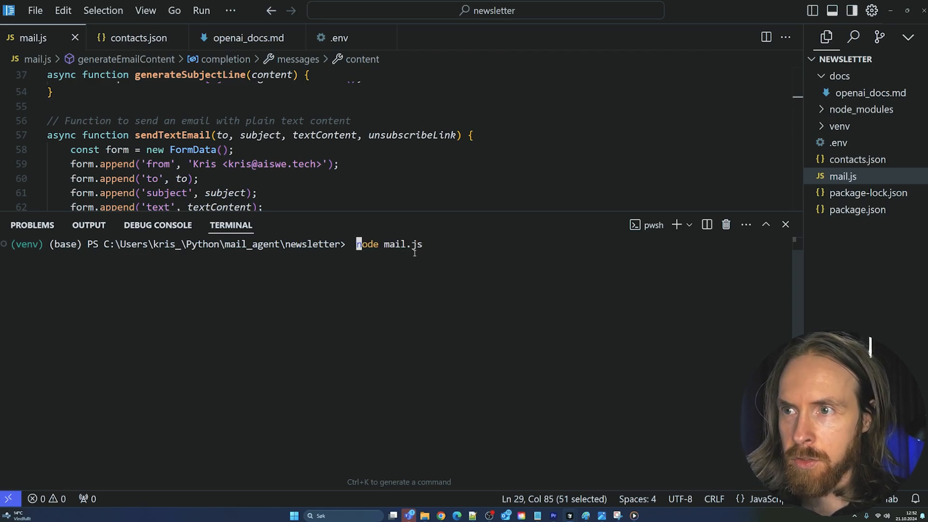
key(Return)
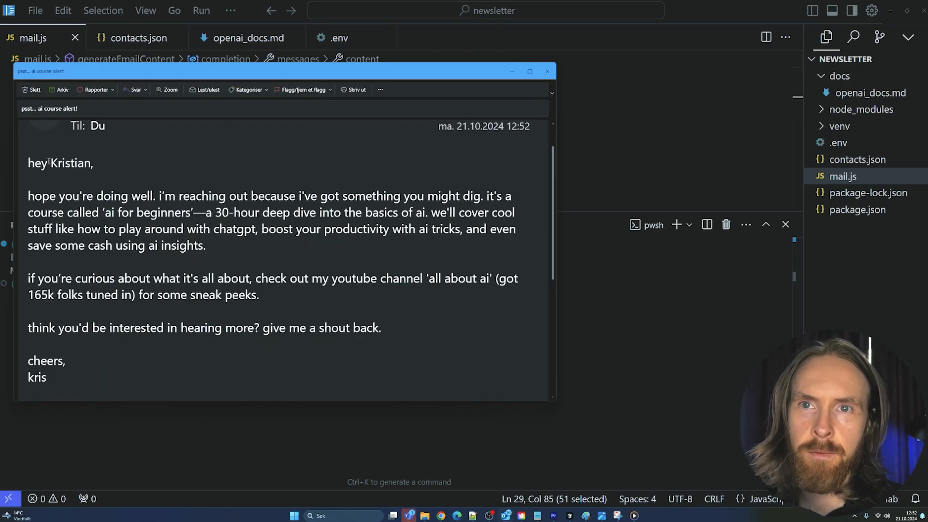
Open contacts.json in the editor, then reopen the received email from the taskbar.
click(610, 264)
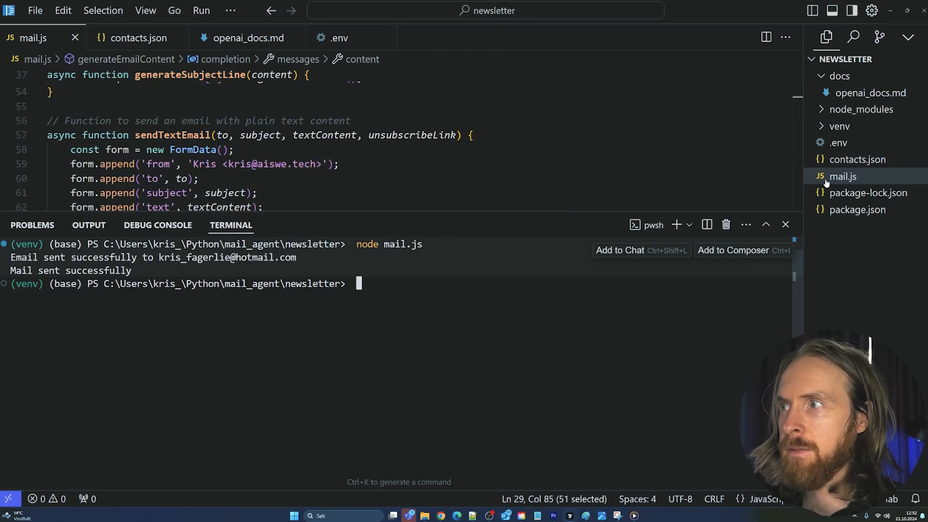
click(858, 160)
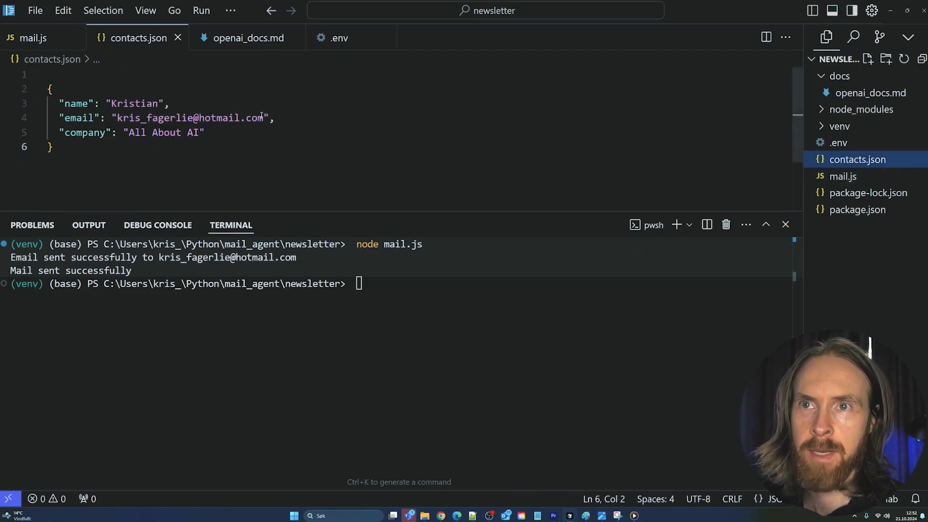
click(506, 516)
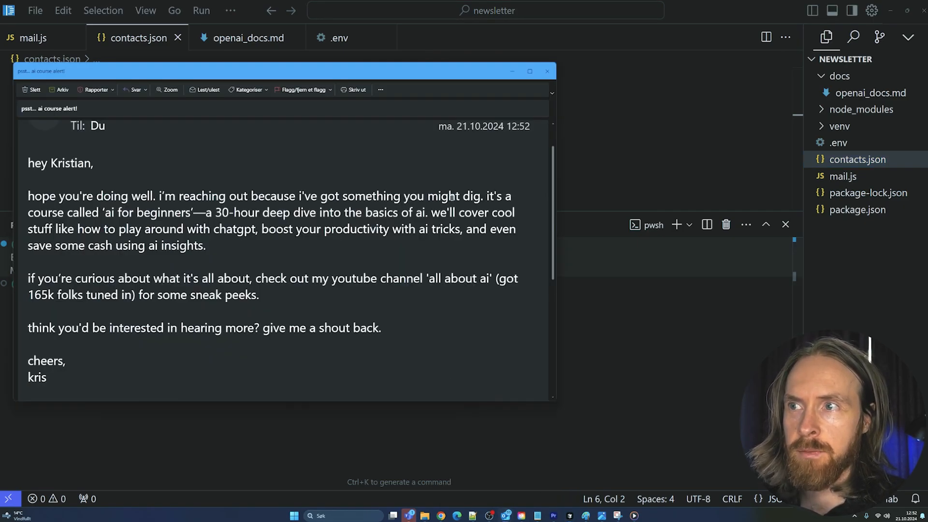
Highlight the email's course description, chatgpt productivity line and interest question, then close it.
drag(107, 213, 297, 212)
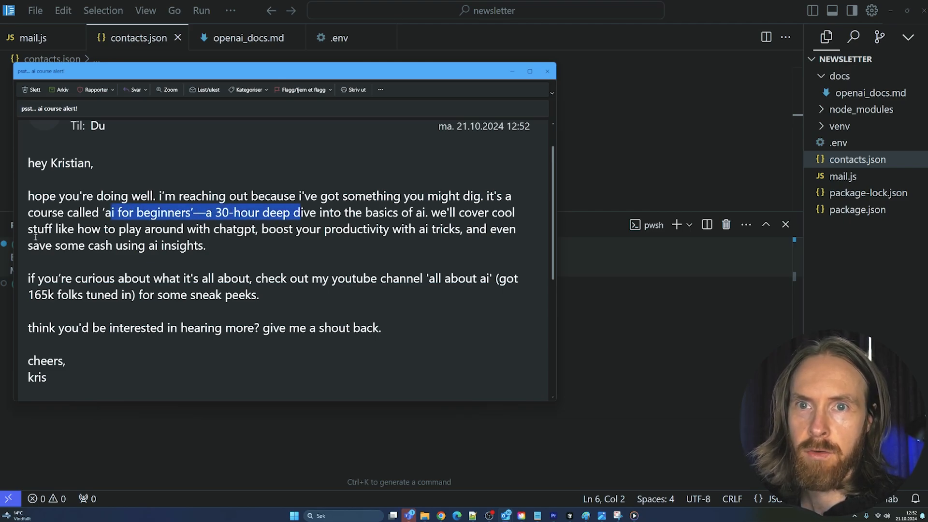
mouse_move(55, 229)
mouse_down()
mouse_move(364, 231)
mouse_move(211, 245)
mouse_up()
click(254, 254)
drag(35, 278, 268, 280)
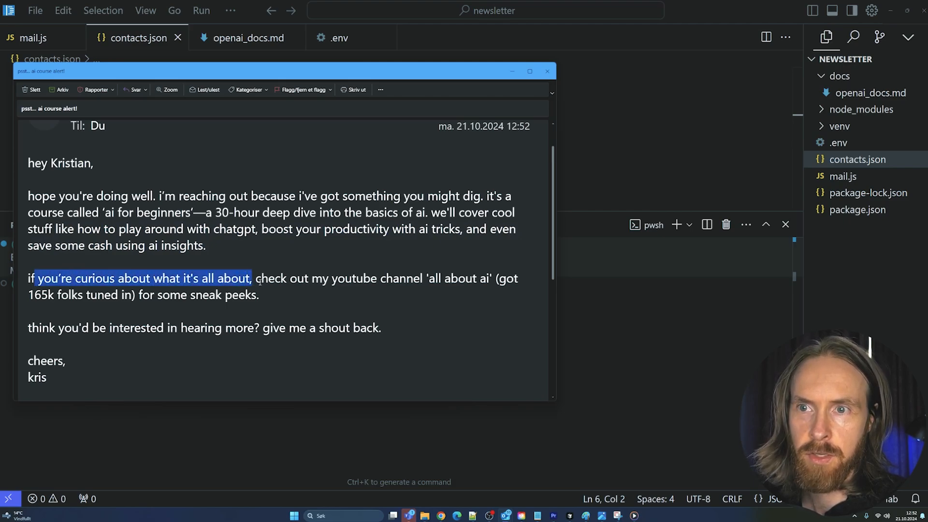
scroll(254, 313, down, 1)
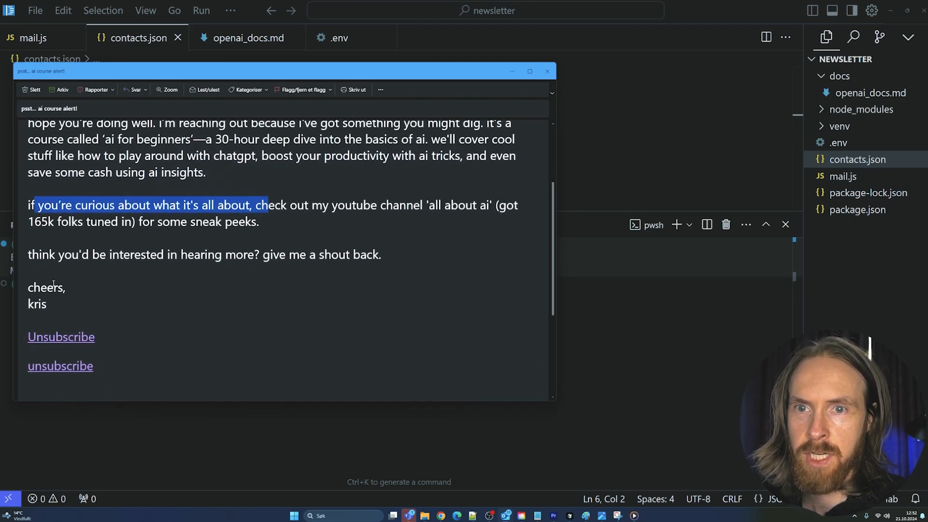
drag(30, 255, 381, 254)
click(386, 280)
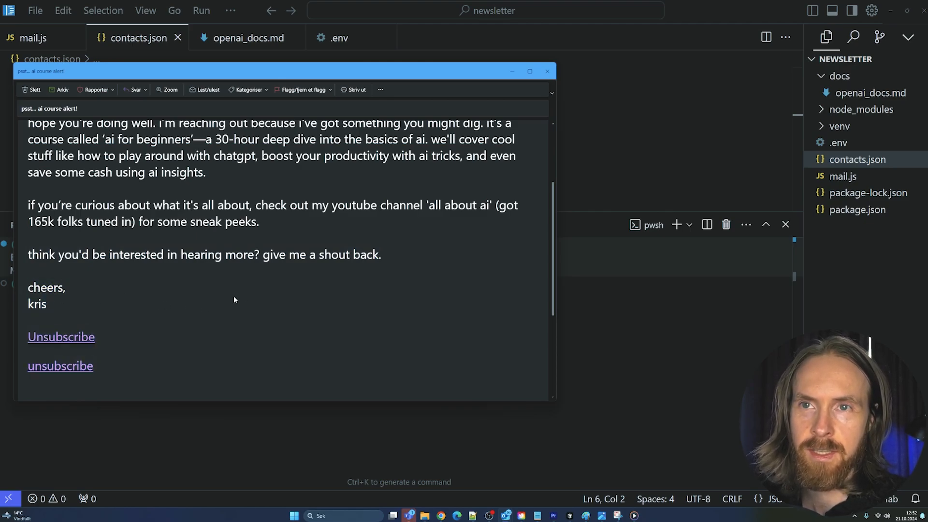
scroll(206, 310, up, 4)
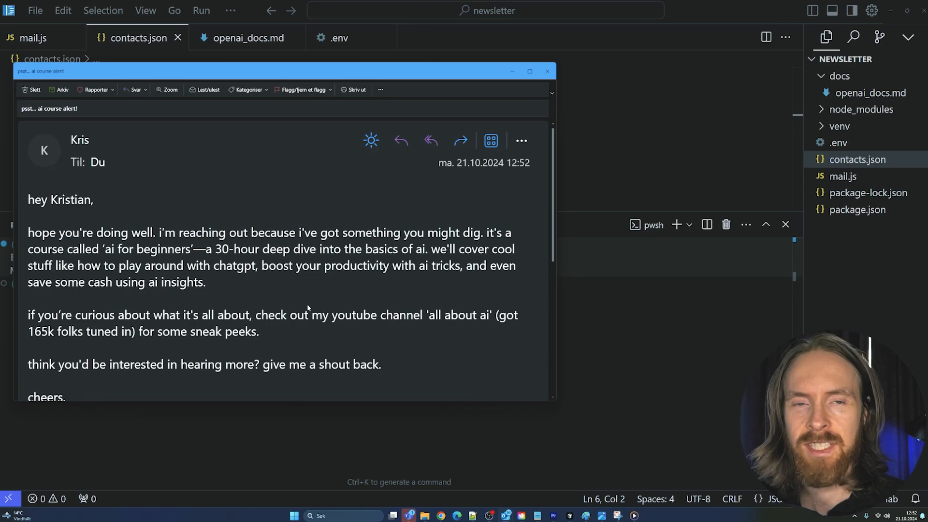
click(548, 72)
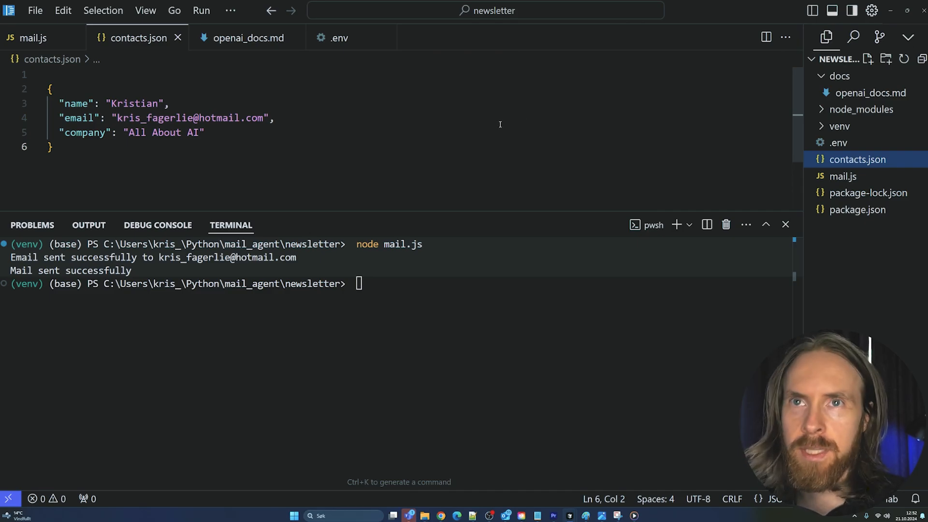
Shrink the terminal in mail.js and bring up the AI agent diagram in Paint.
click(33, 37)
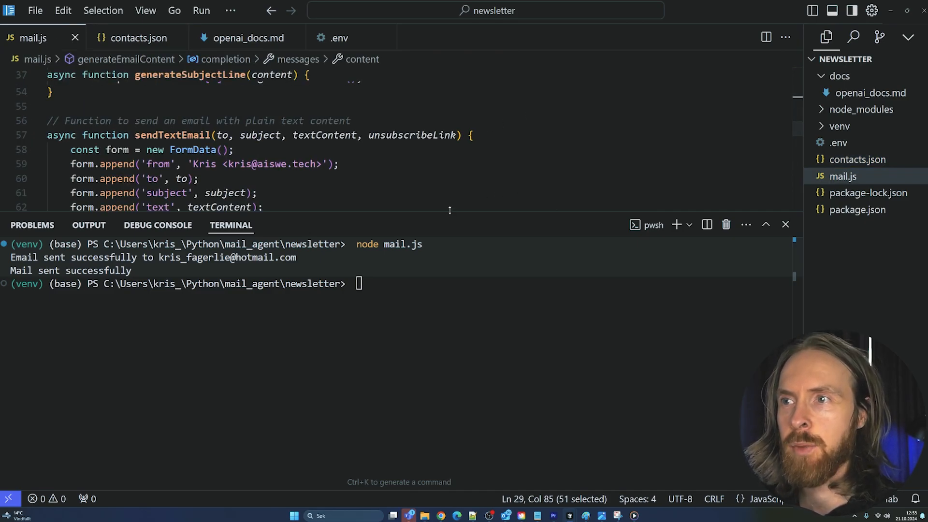
drag(467, 215, 467, 348)
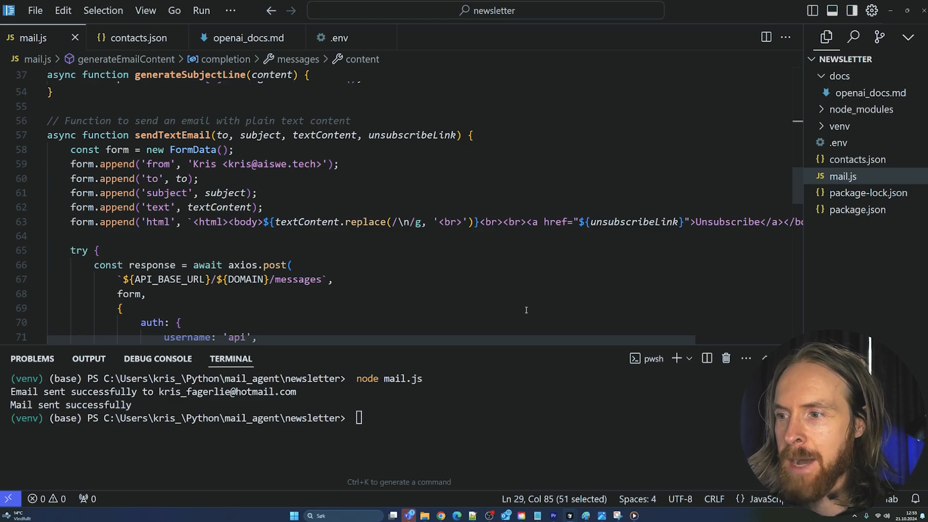
mouse_move(586, 516)
click(584, 478)
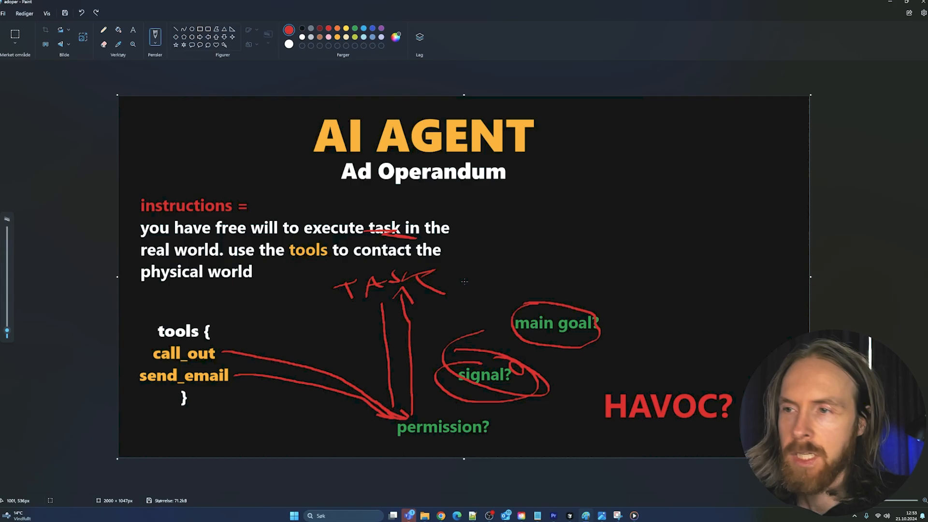
Undo all red annotations with Ctrl+Z and open the Brushes dropdown.
key(ctrl+z)
key(ctrl+z)
key(ctrl+z)
key(ctrl+z)
key(ctrl+z)
key(ctrl+z)
key(ctrl+z)
key(ctrl+z)
key(ctrl+z)
key(ctrl+z)
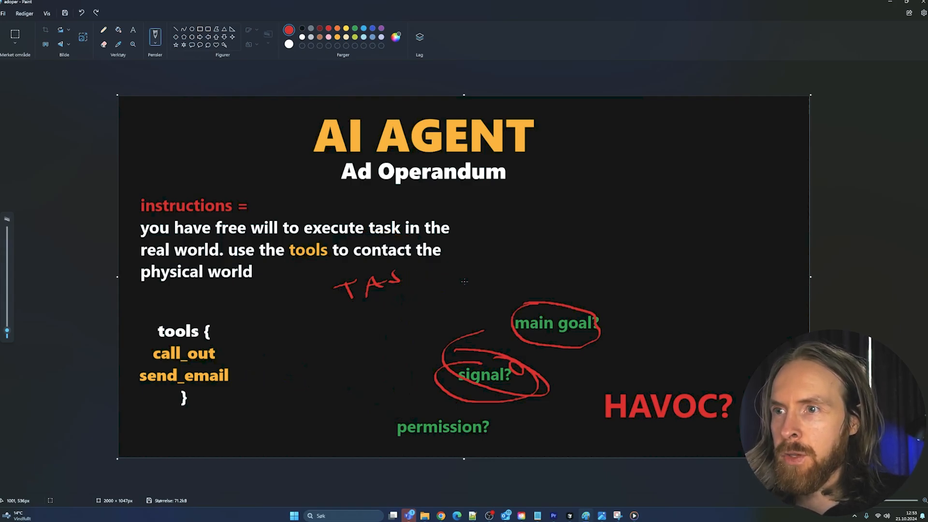
key(ctrl+z)
key(ctrl+z)
key(ctrl+z)
key(ctrl+z)
key(ctrl+z)
key(ctrl+z)
key(ctrl+z)
key(ctrl+z)
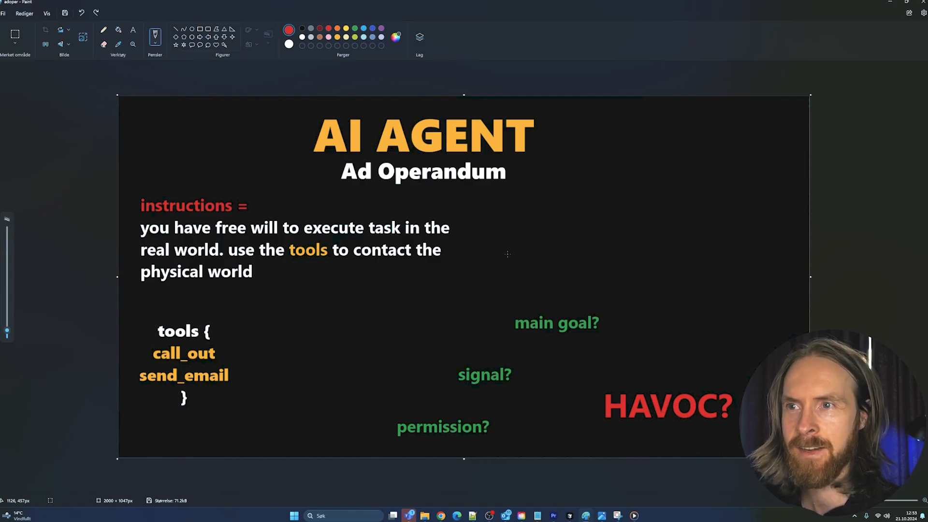
click(156, 43)
Choose the calligraphy brush in yellow, scribble a test stroke at upper right and undo it.
click(178, 75)
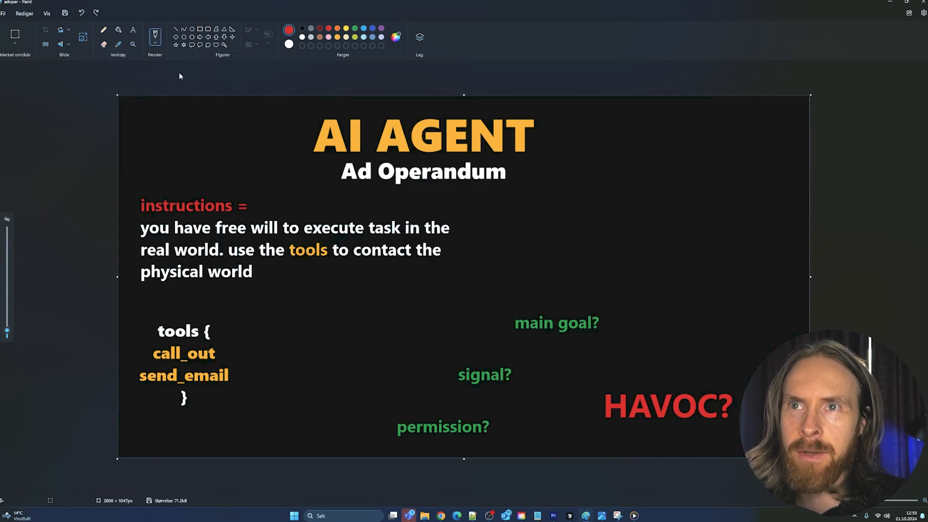
click(345, 29)
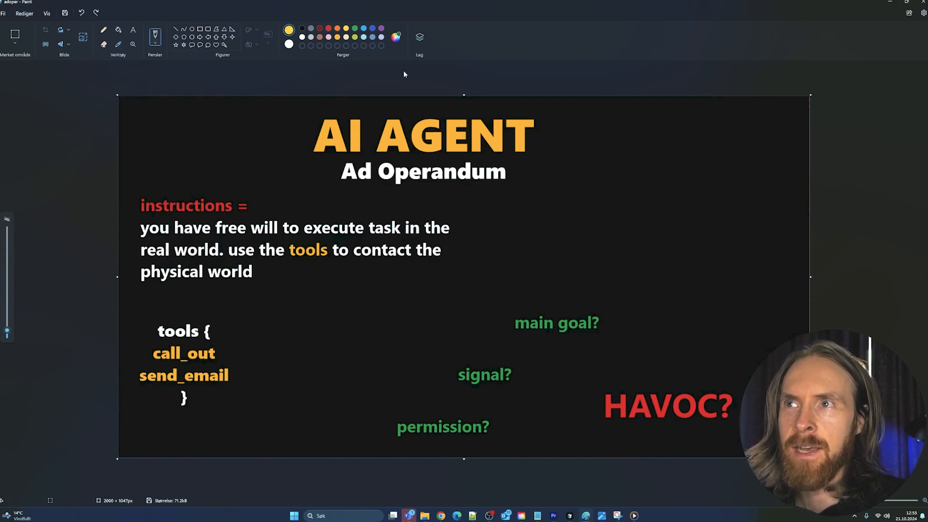
mouse_move(624, 138)
mouse_down()
mouse_move(682, 159)
mouse_move(711, 214)
mouse_move(743, 218)
mouse_move(696, 254)
mouse_up()
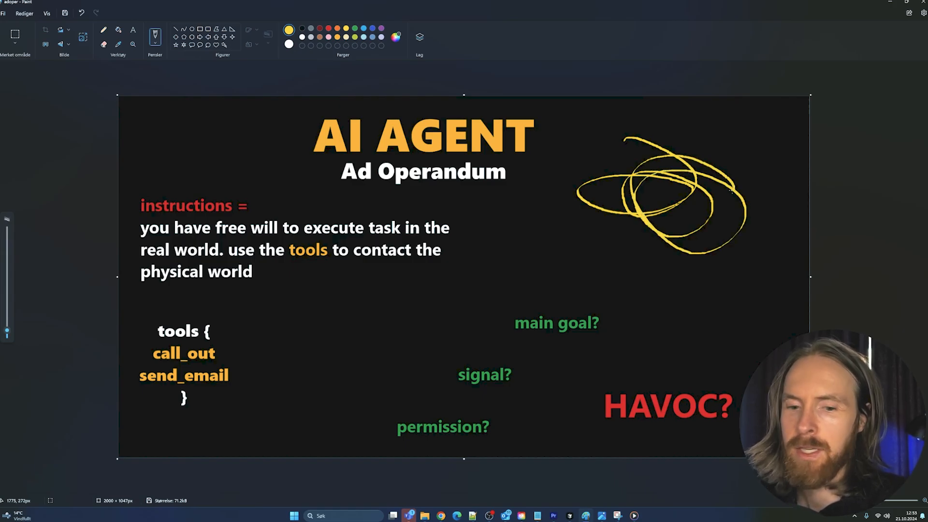
key(ctrl+z)
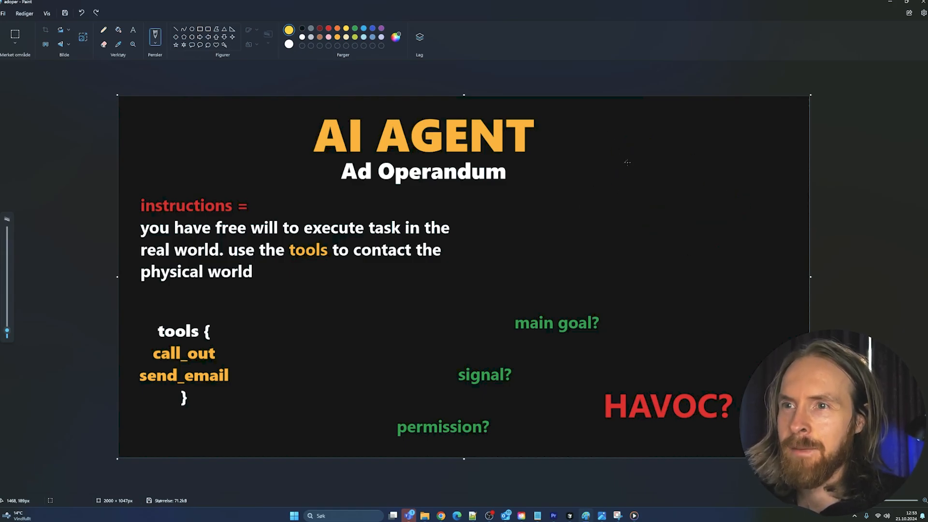
Draw yellow arrows from signal? up-right and leftward toward the instructions text.
mouse_move(472, 363)
mouse_down()
mouse_move(477, 265)
mouse_move(565, 199)
mouse_move(571, 220)
mouse_up()
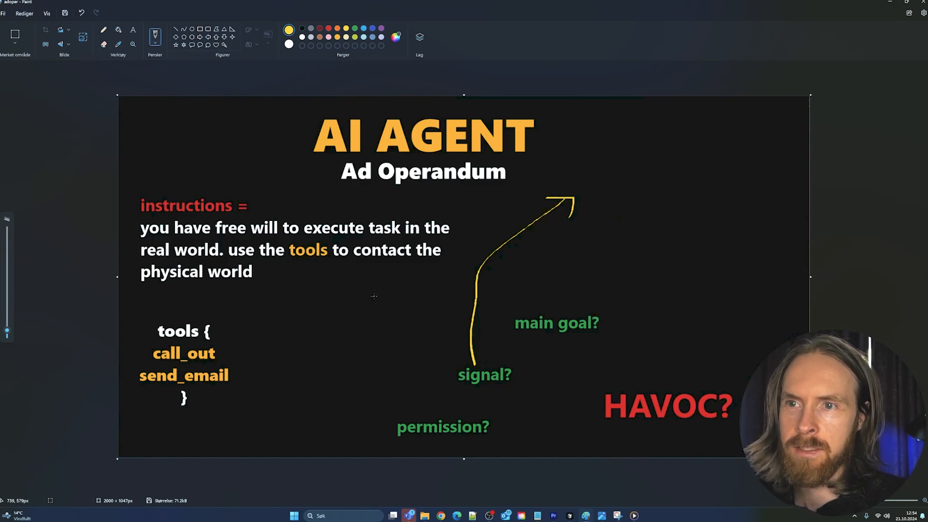
mouse_move(374, 296)
mouse_down()
mouse_move(330, 296)
mouse_move(478, 341)
mouse_up()
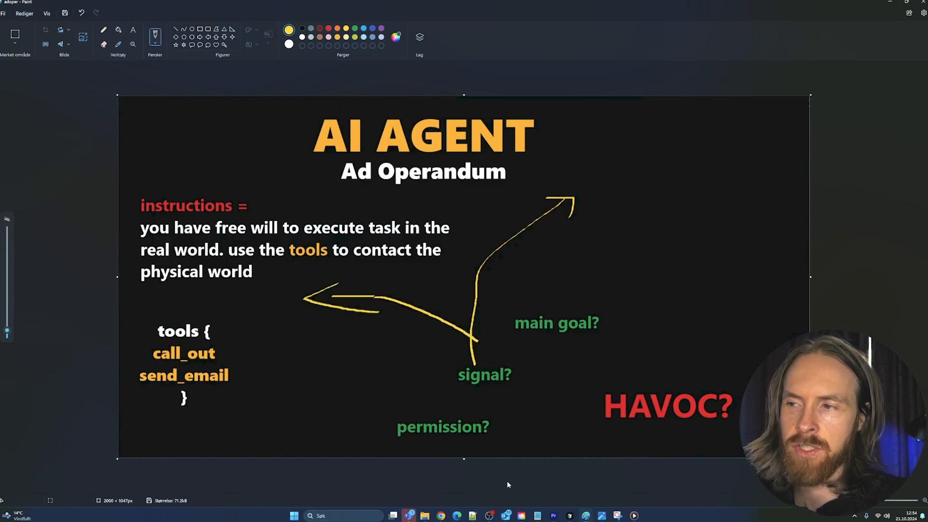